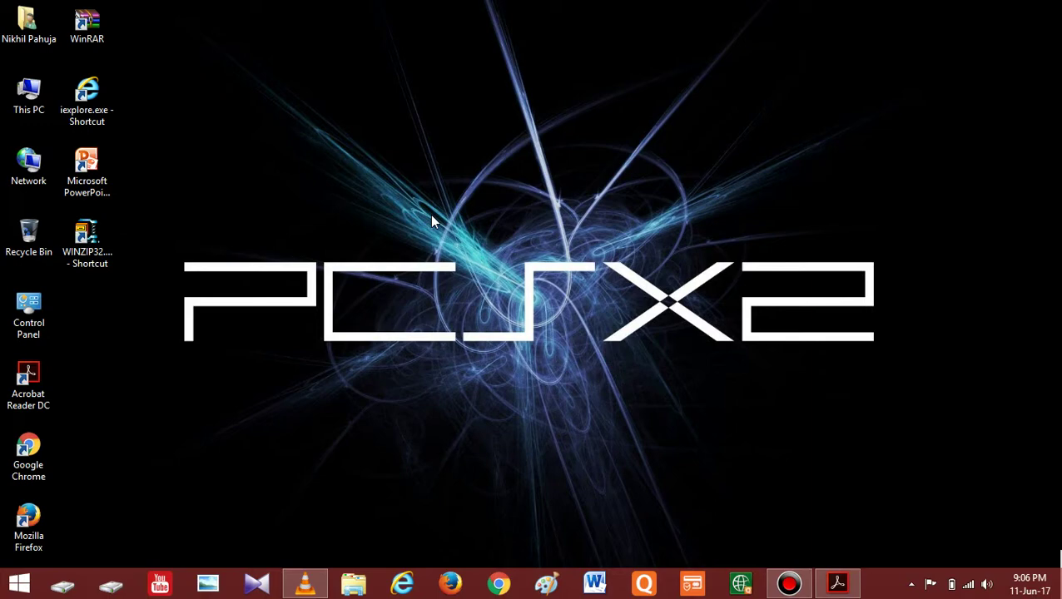
Open This PC from the desktop to browse the drives
double_click(28, 97)
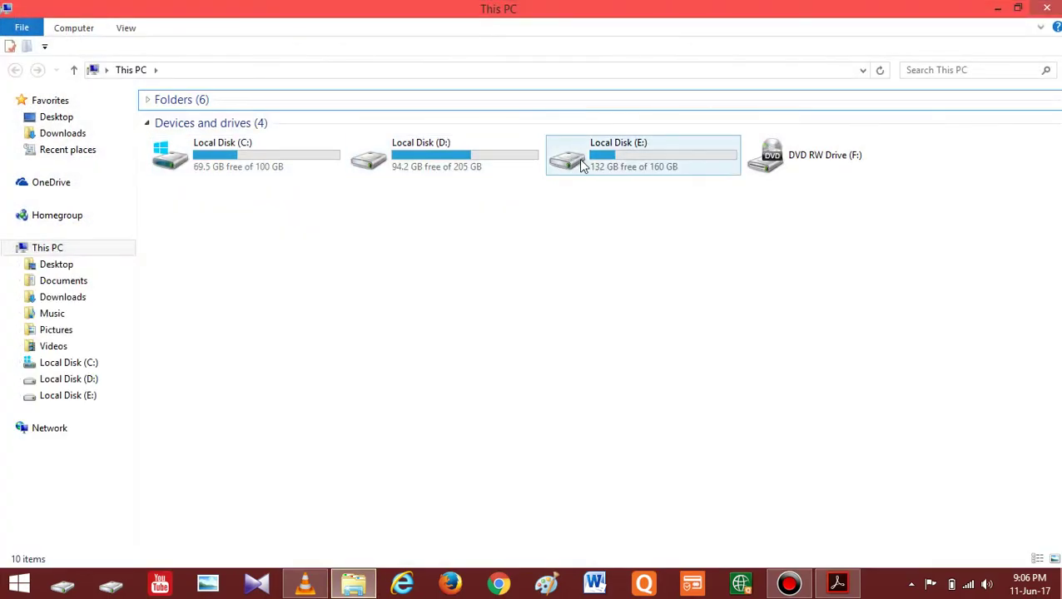
Open the PCSX2 folder on Local Disk (E:)
double_click(582, 165)
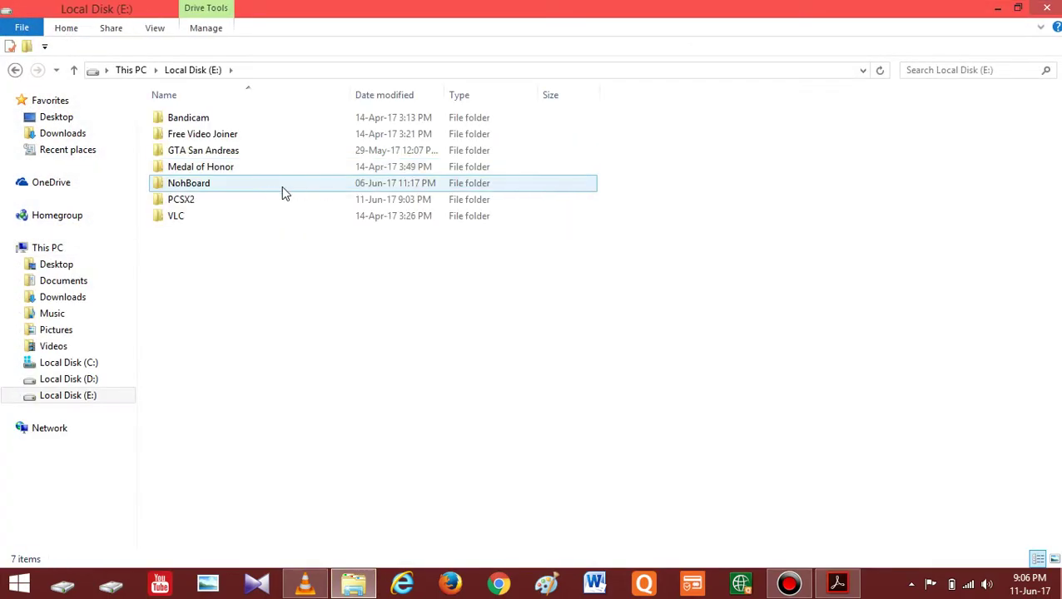
click(277, 201)
double_click(277, 200)
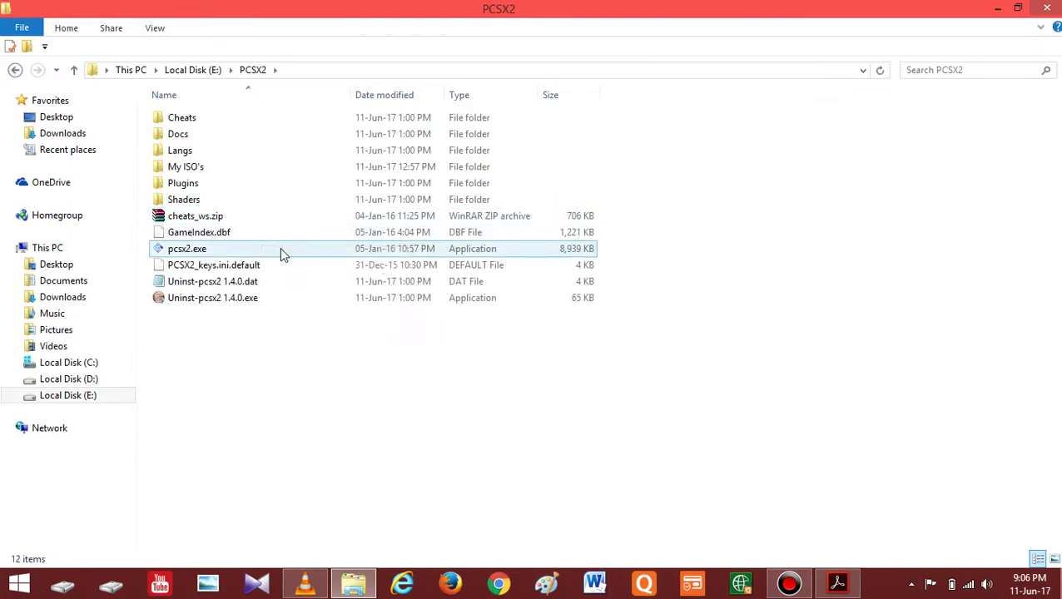
Send two pcsx2.exe shortcuts to the desktop via Send to > Desktop (create shortcut)
right_click(249, 250)
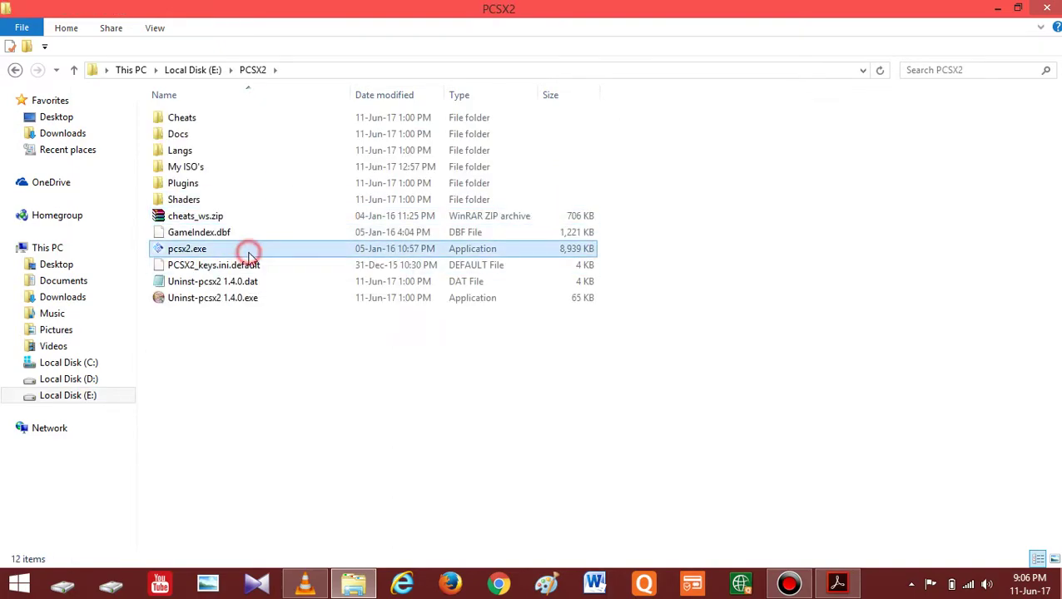
mouse_move(347, 419)
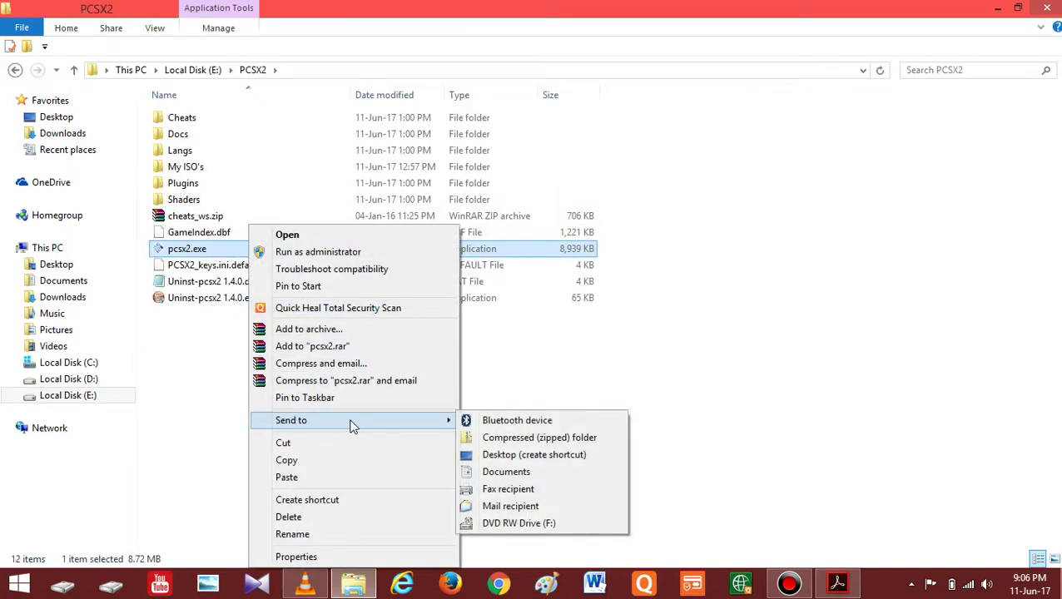
click(537, 457)
right_click(351, 249)
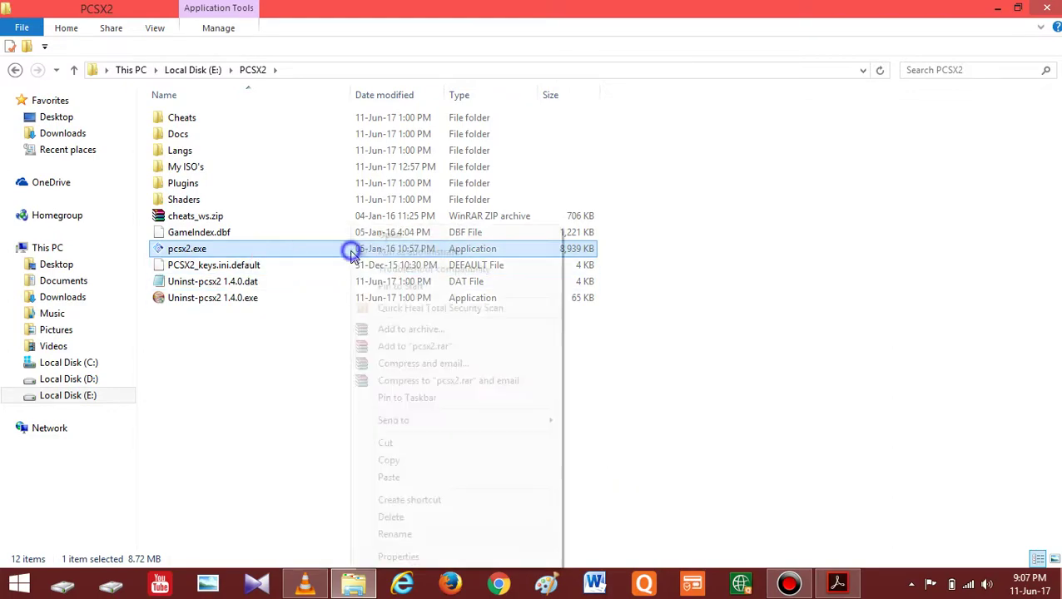
mouse_move(442, 420)
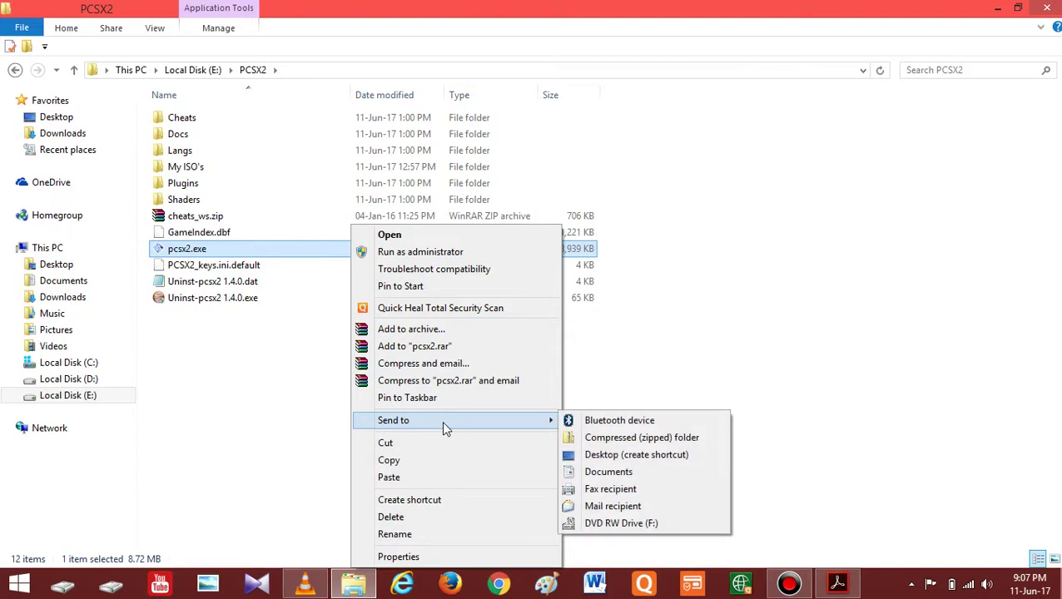
click(644, 455)
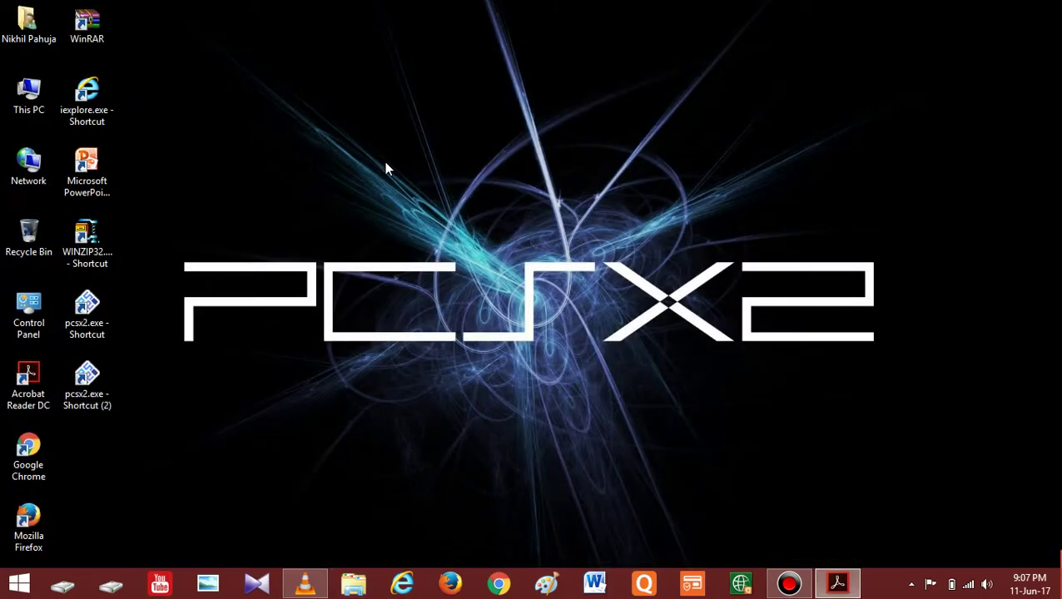
Refresh the desktop and rename the first pcsx2 shortcut to 'god of war 1'
right_click(384, 161)
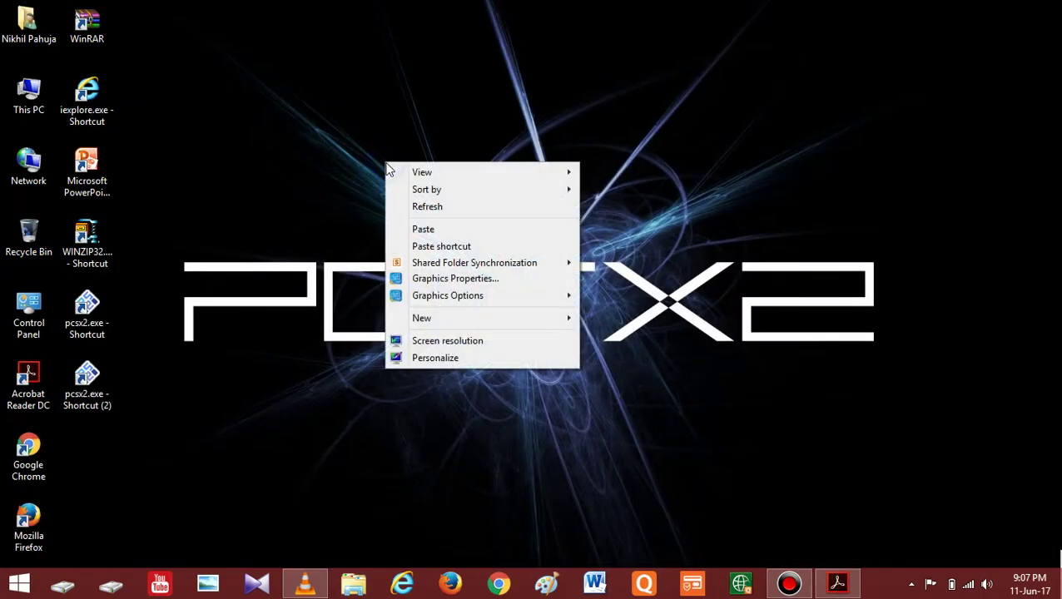
click(441, 207)
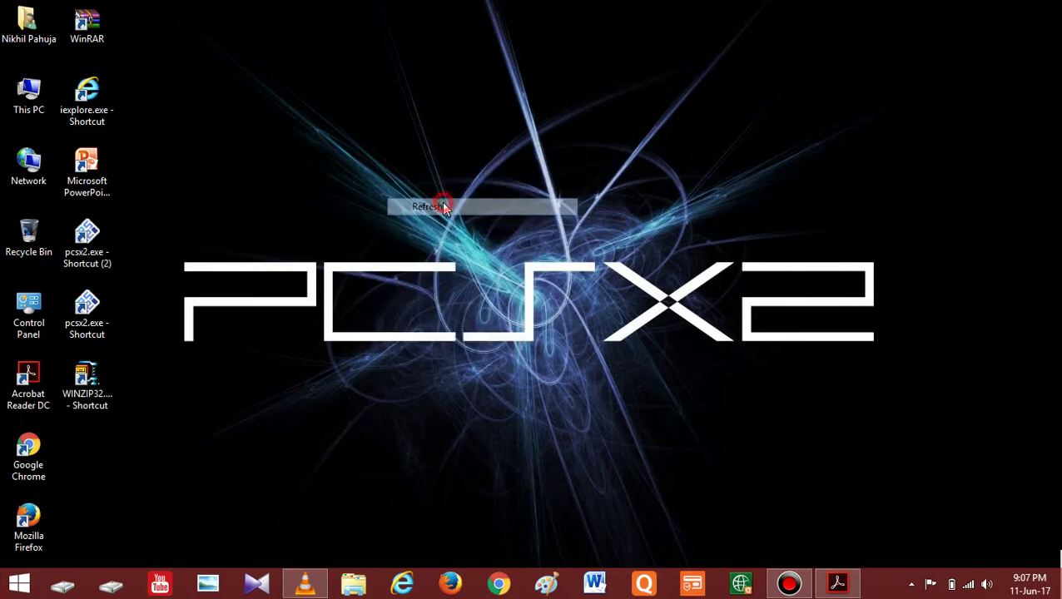
click(90, 235)
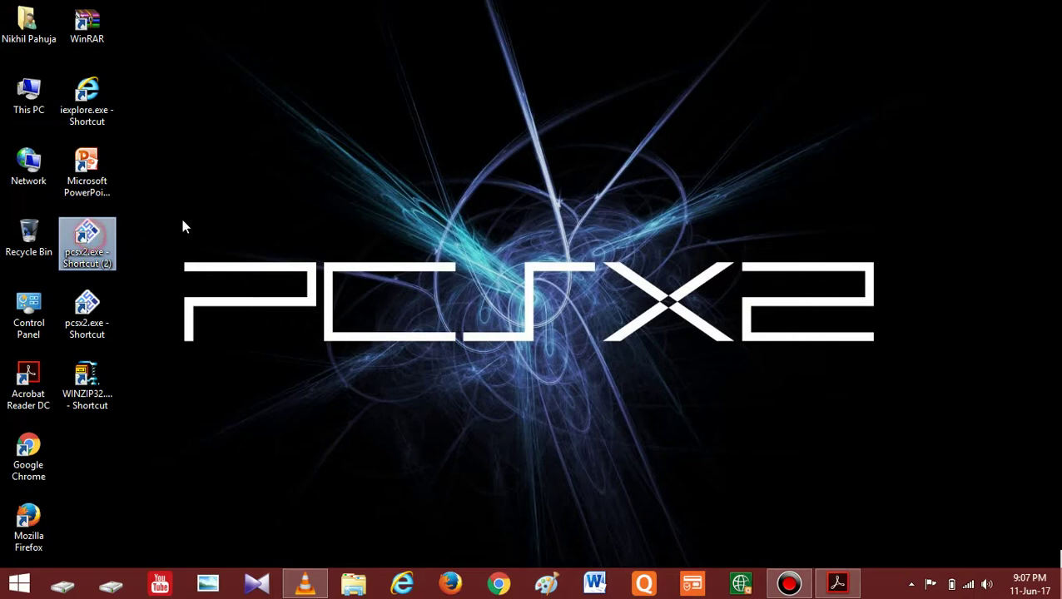
key(F2)
key(BackSpace)
text(god o)
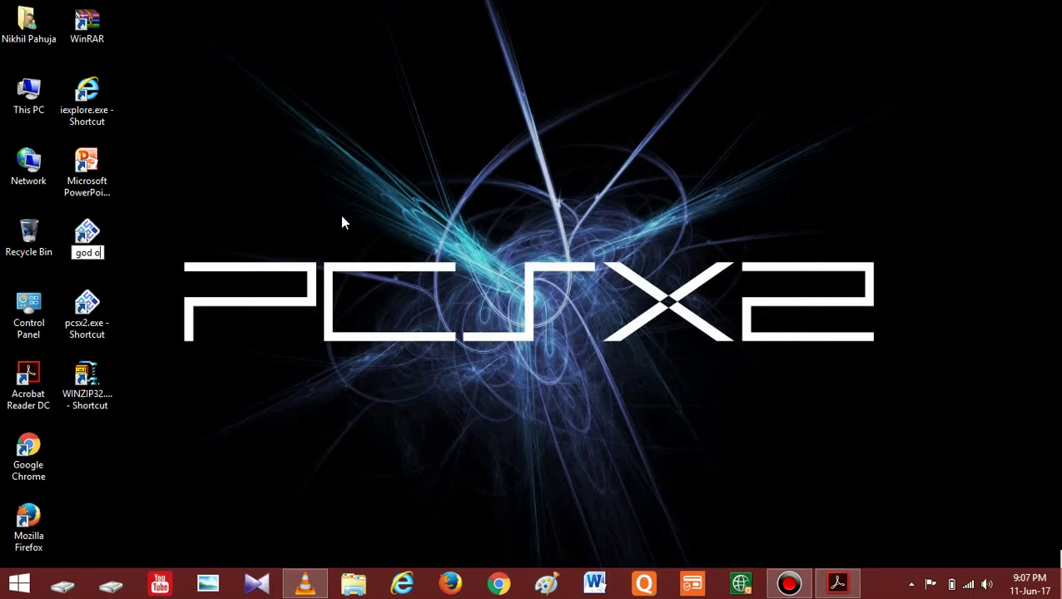
text(f war 1)
key(Return)
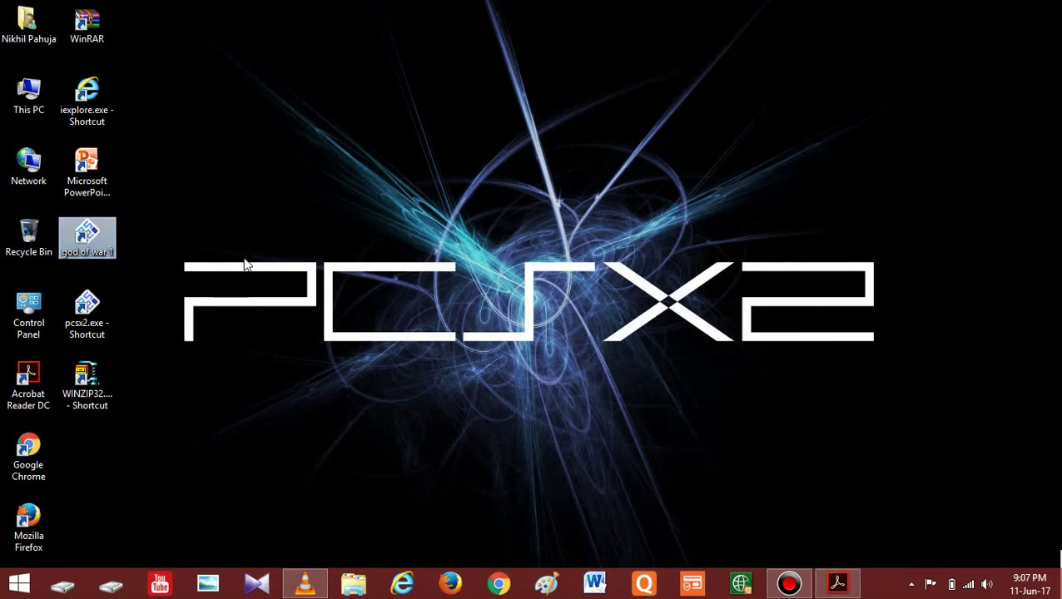
Rename the other pcsx2 shortcut to 'god of war 2'
click(90, 323)
click(90, 323)
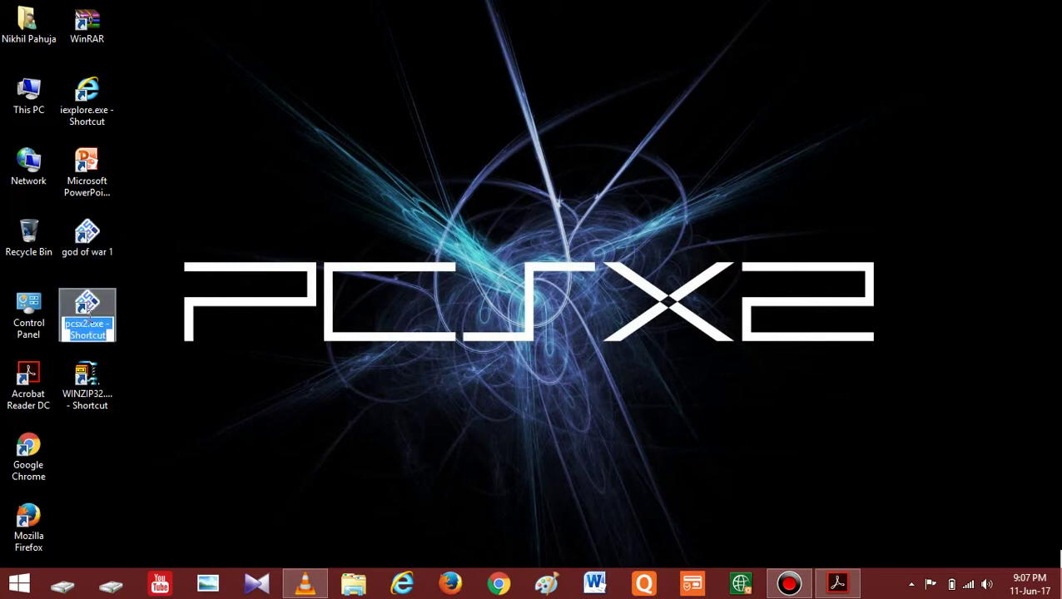
text(god of war 2)
key(Return)
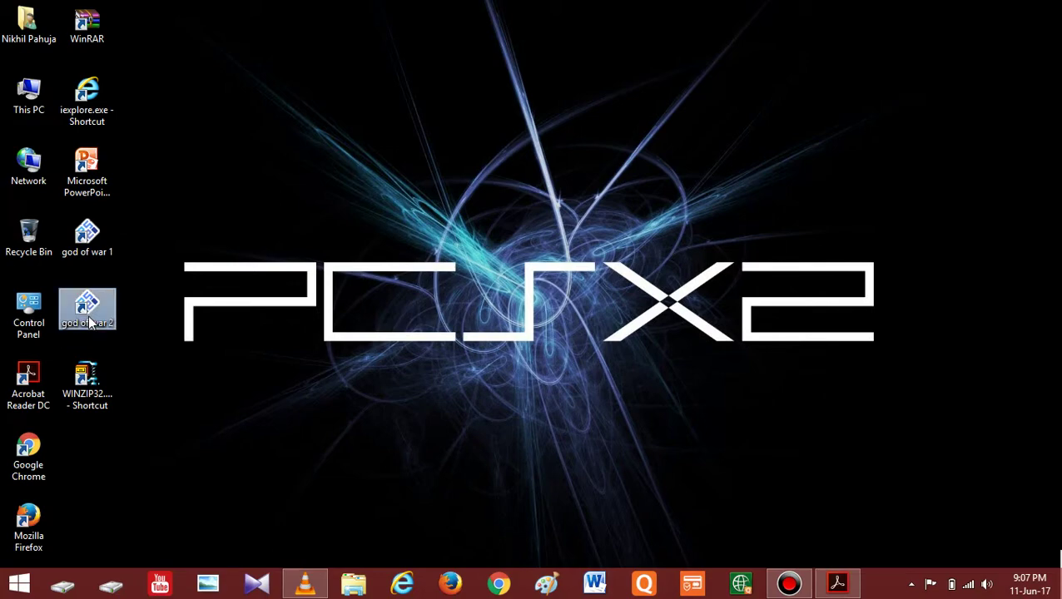
click(131, 239)
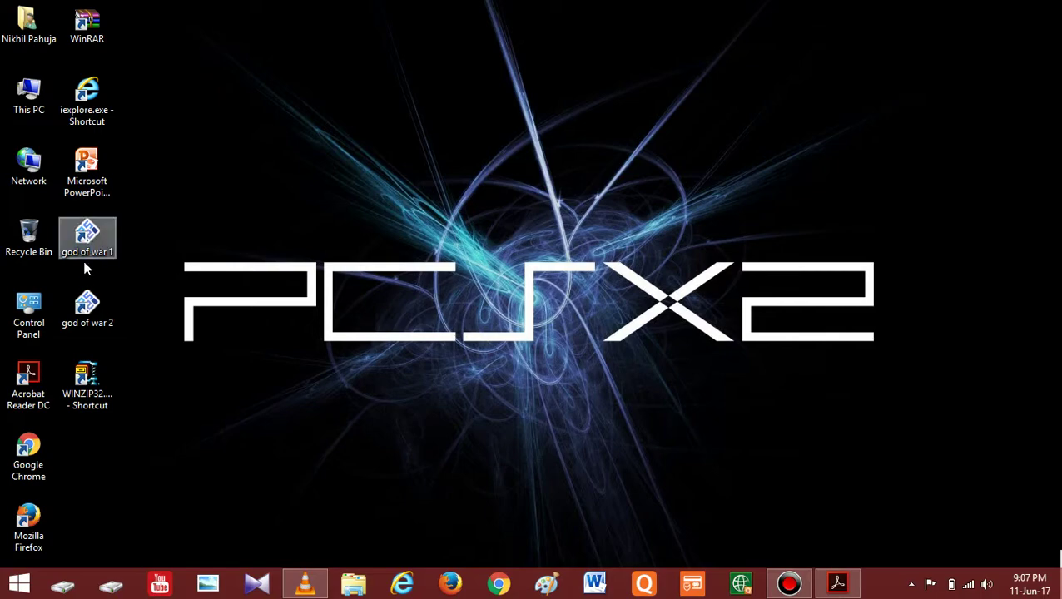
click(87, 310)
click(115, 232)
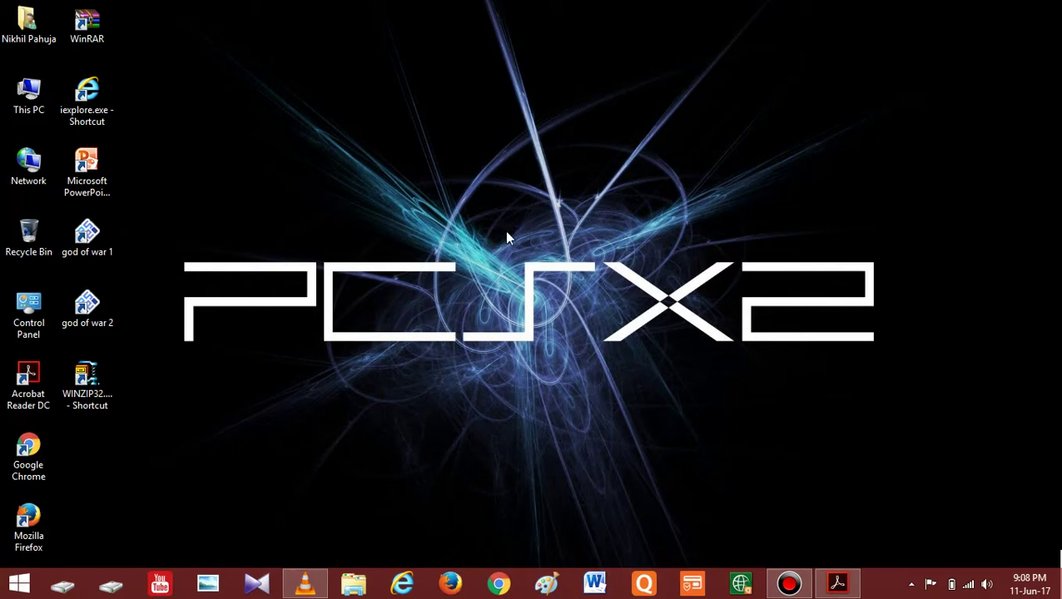
key(Right)
key(Down)
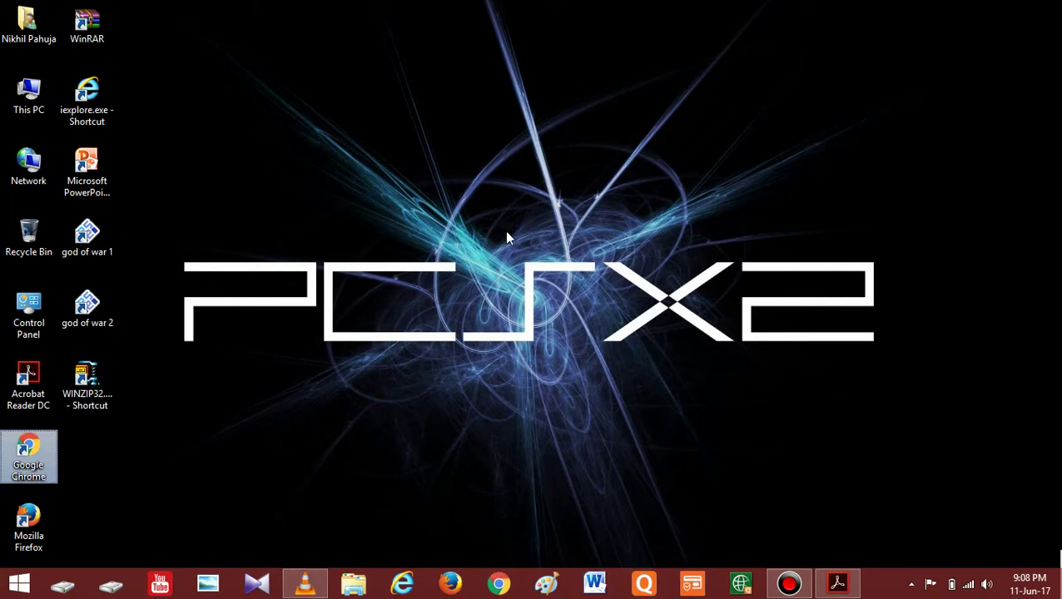
key(Return)
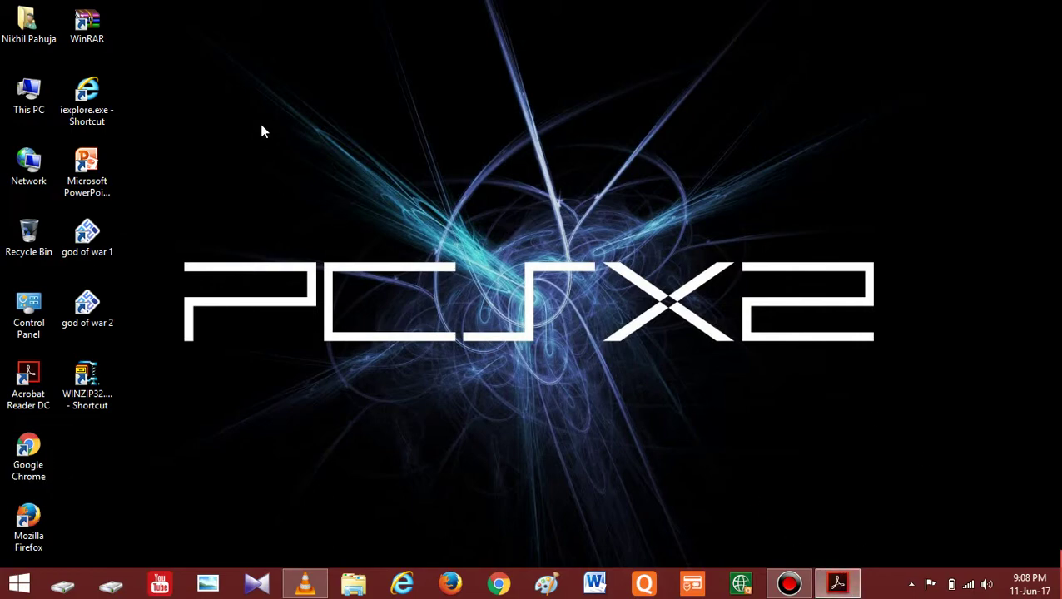
Open E:\PCSX2 and create a new folder named CONFIG in it
double_click(37, 94)
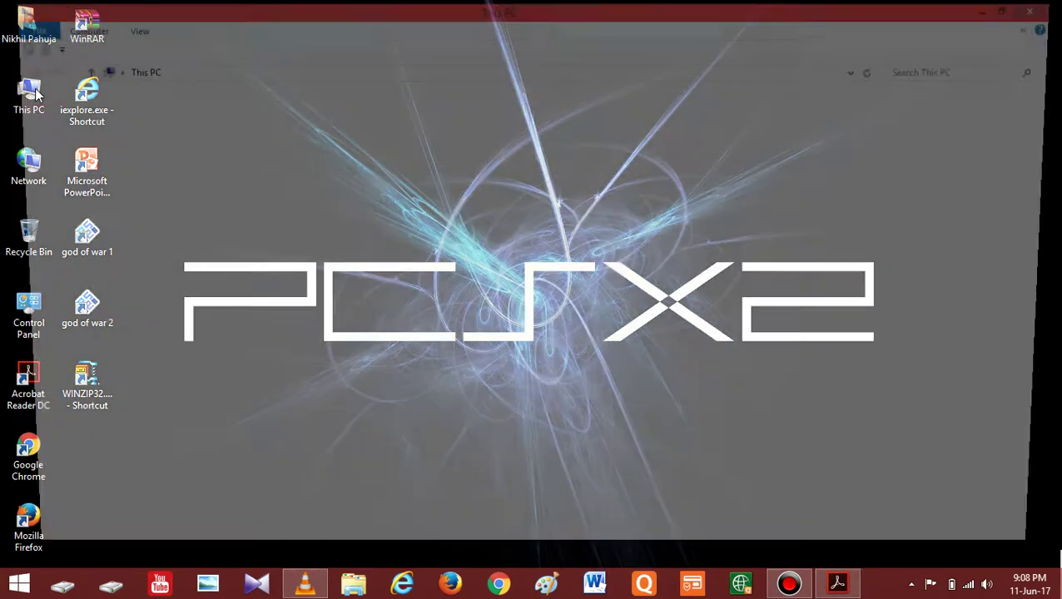
double_click(678, 162)
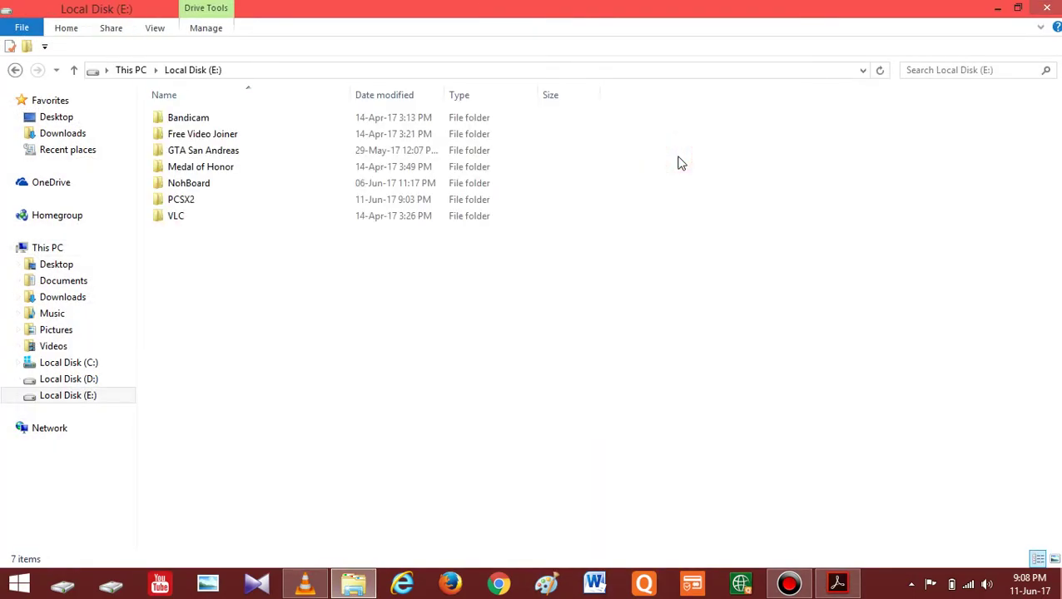
double_click(302, 203)
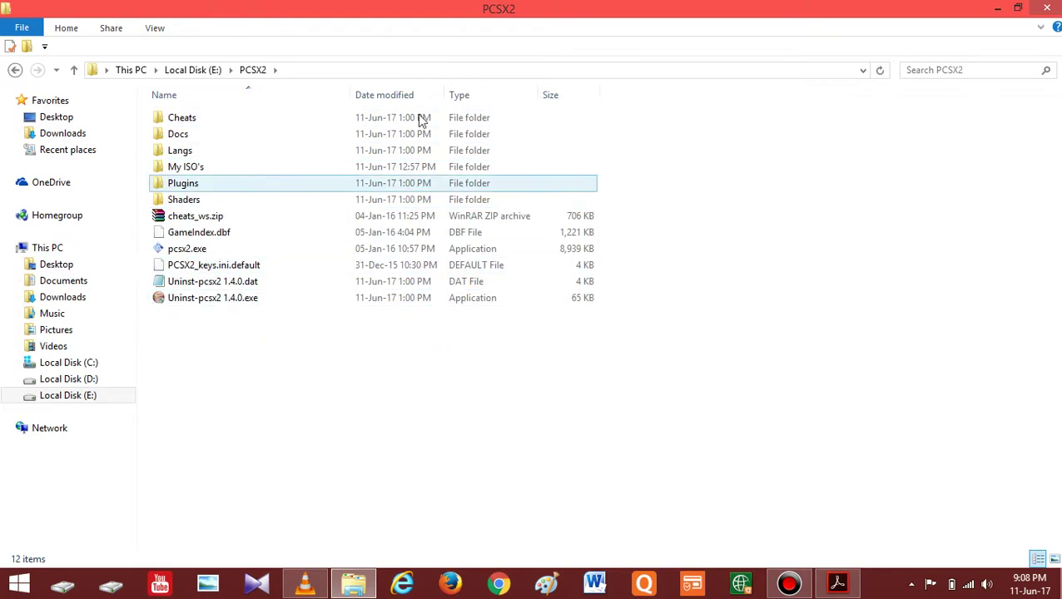
click(27, 45)
key(BackSpace)
text(CONFIG)
key(Return)
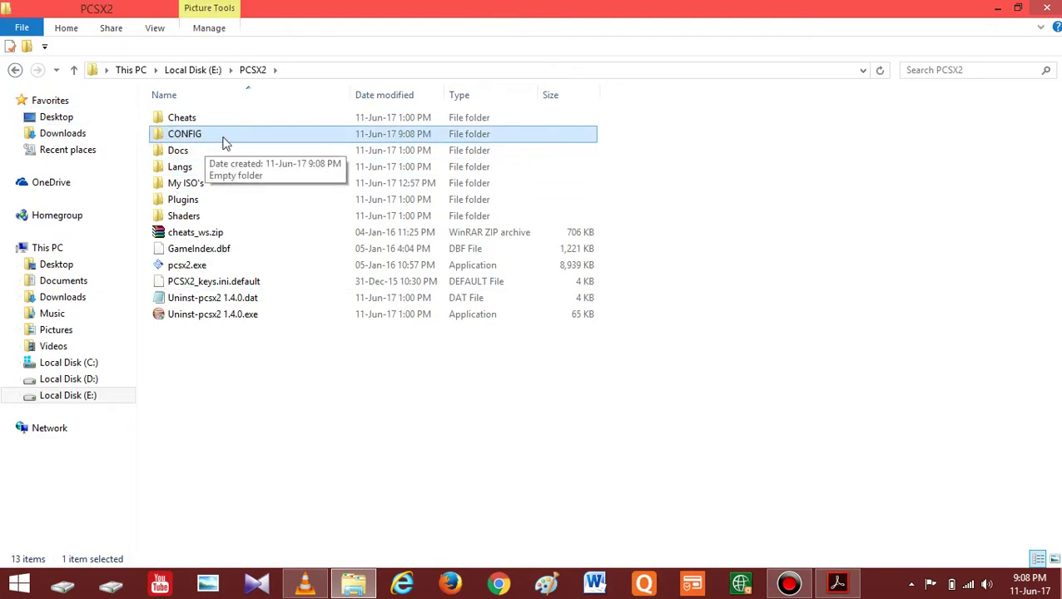
click(835, 287)
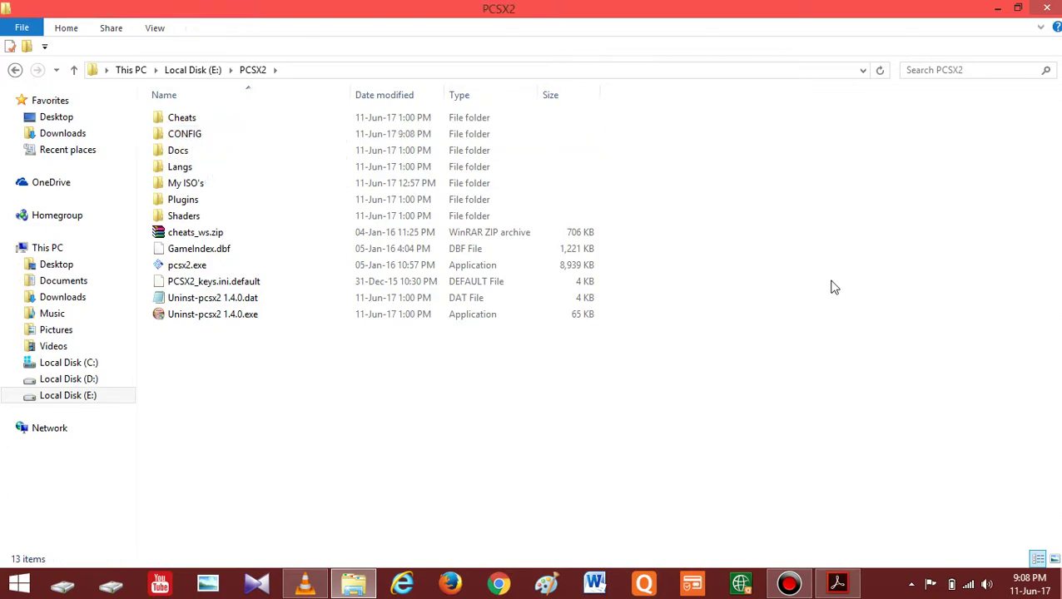
click(835, 585)
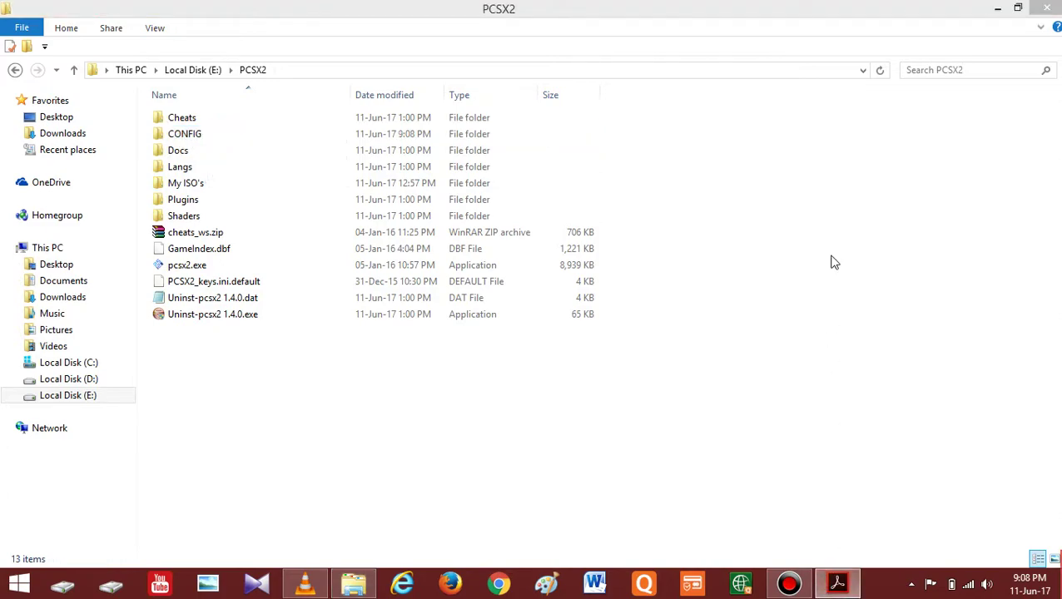
Create a second folder named 'My icons' in E:\PCSX2
click(25, 46)
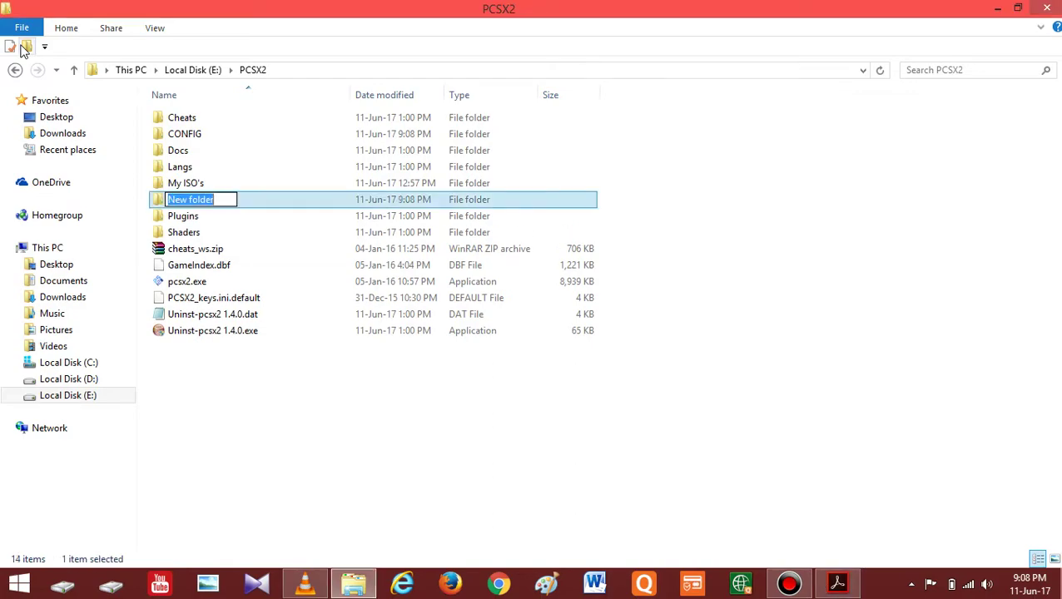
key(BackSpace)
text(M)
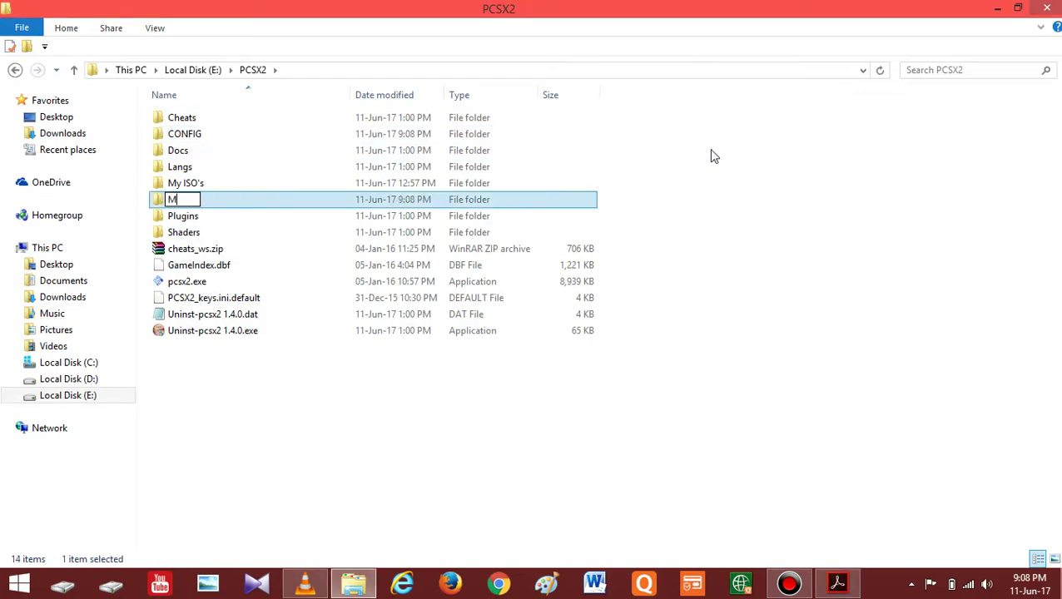
text(y icons)
key(Return)
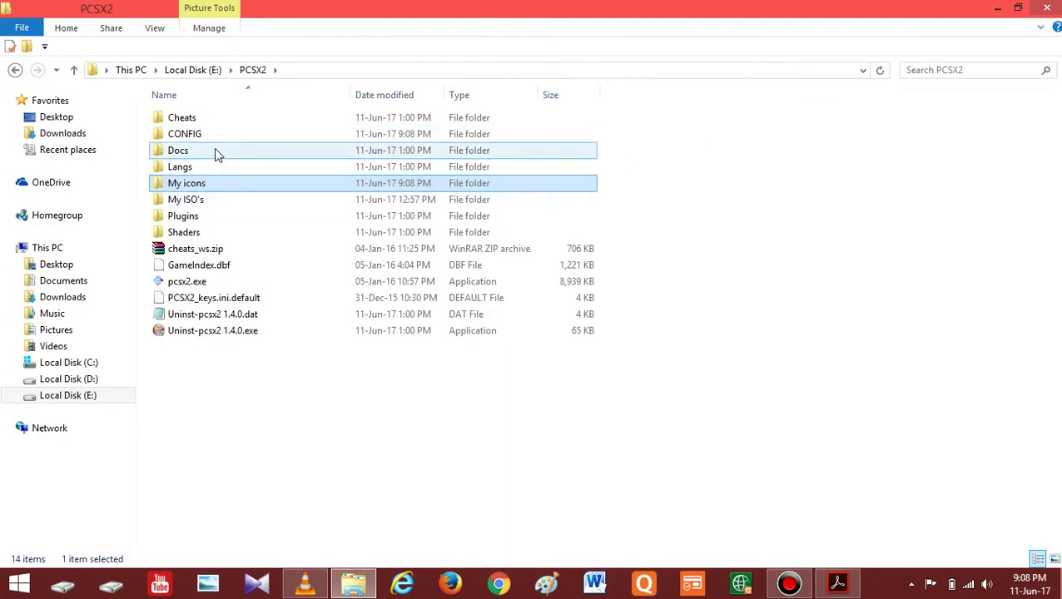
click(821, 234)
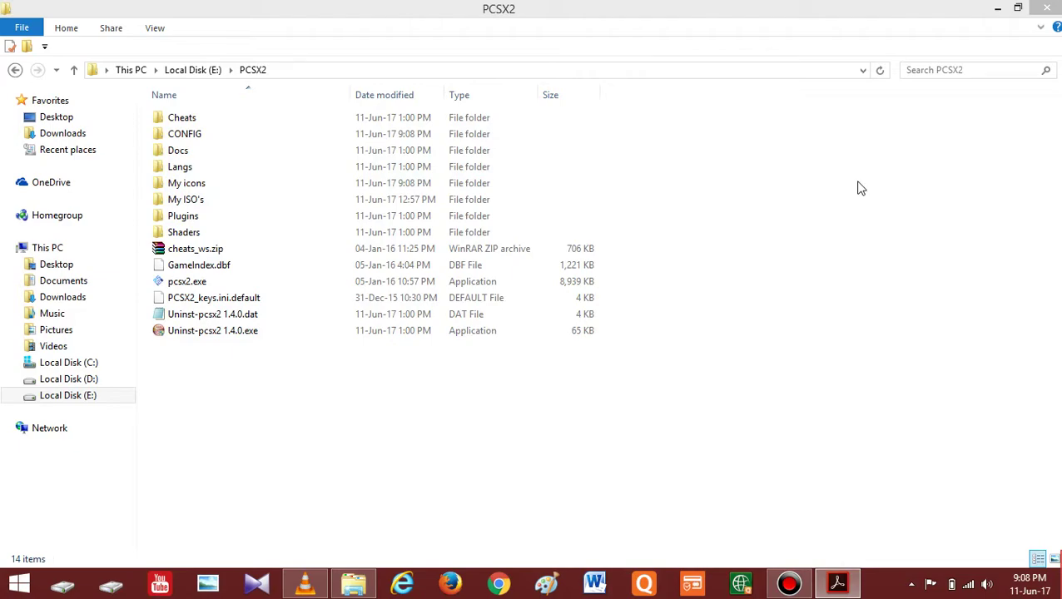
Minimize and restore the PCSX2 folder window, then launch pcsx2.exe
click(998, 9)
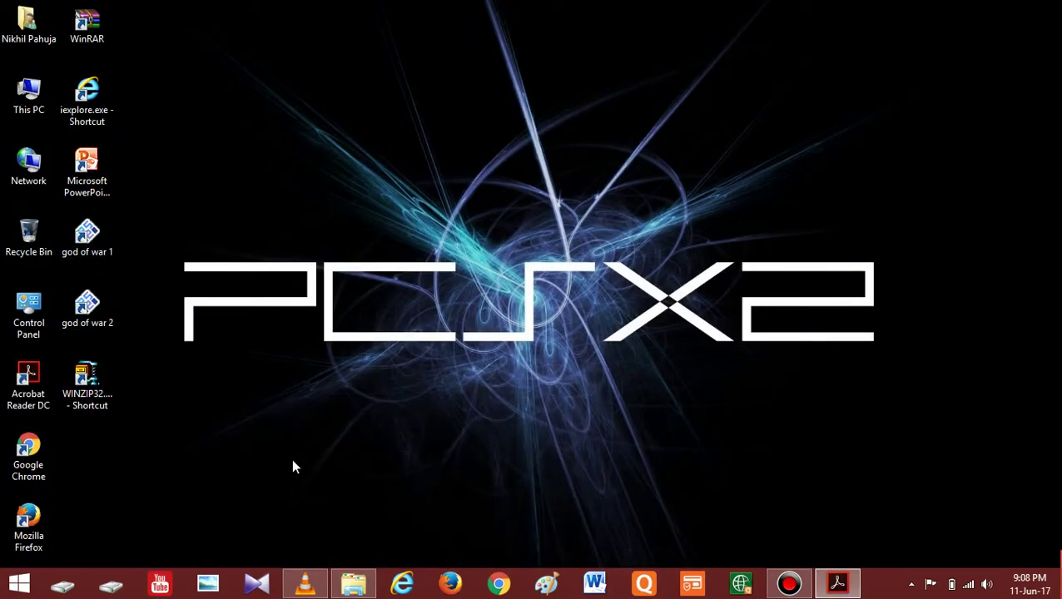
click(354, 585)
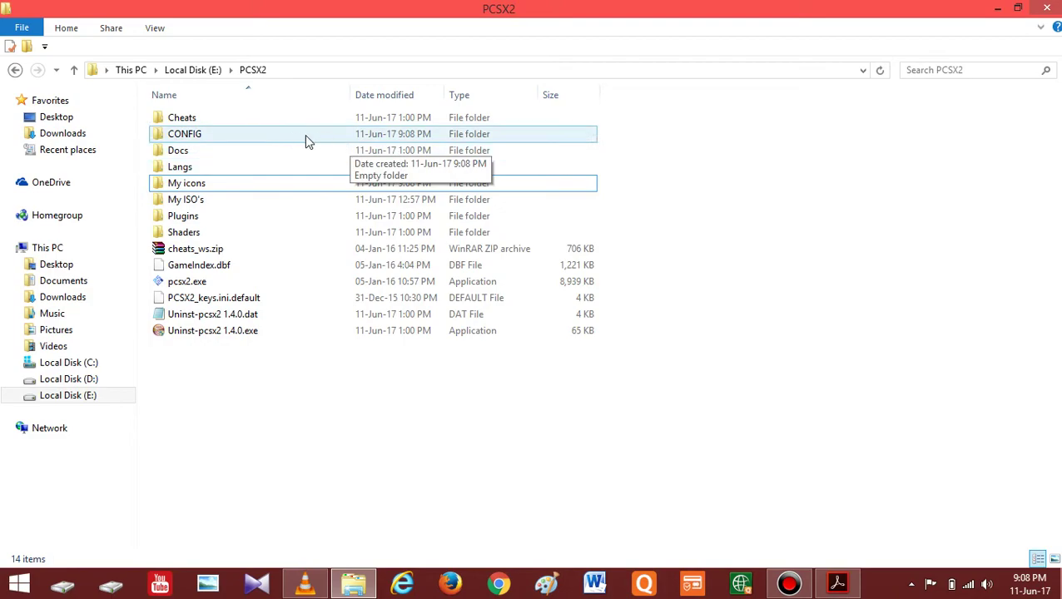
click(669, 233)
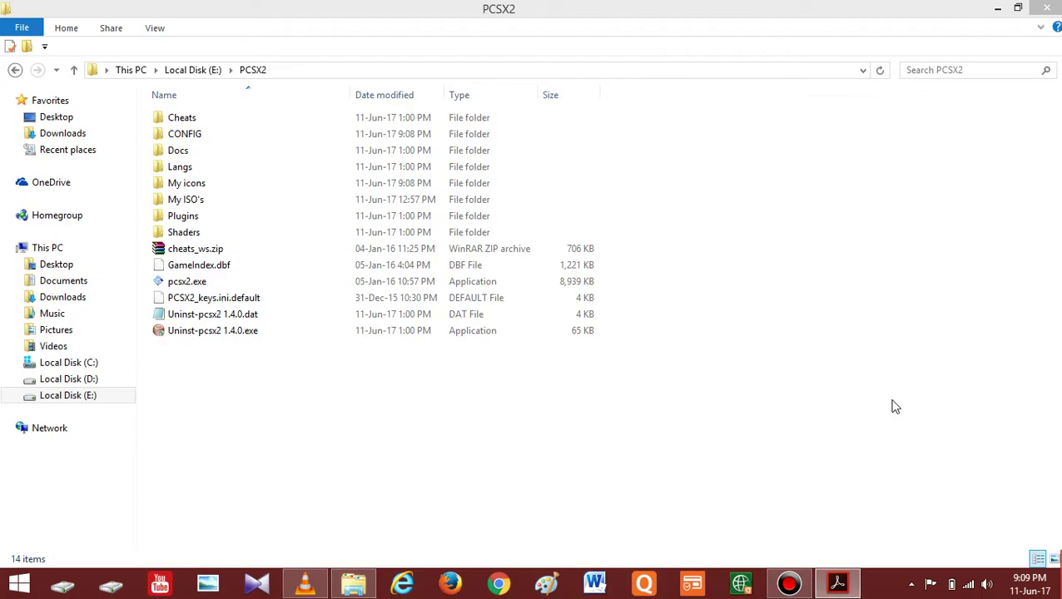
click(543, 284)
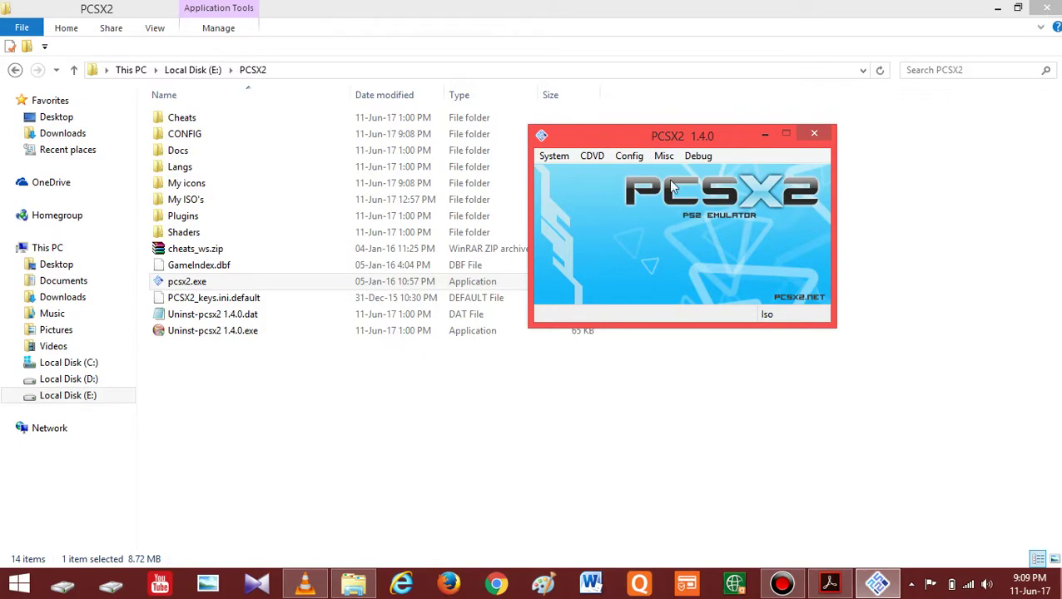
Load God of War (USA).iso through the CDVD Iso Selector
click(600, 156)
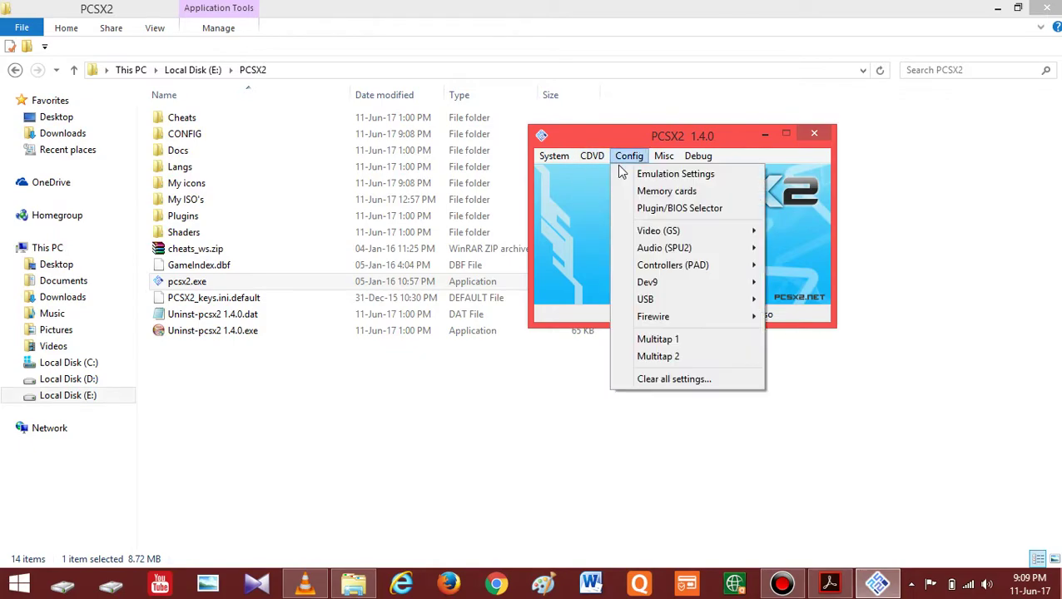
mouse_move(608, 177)
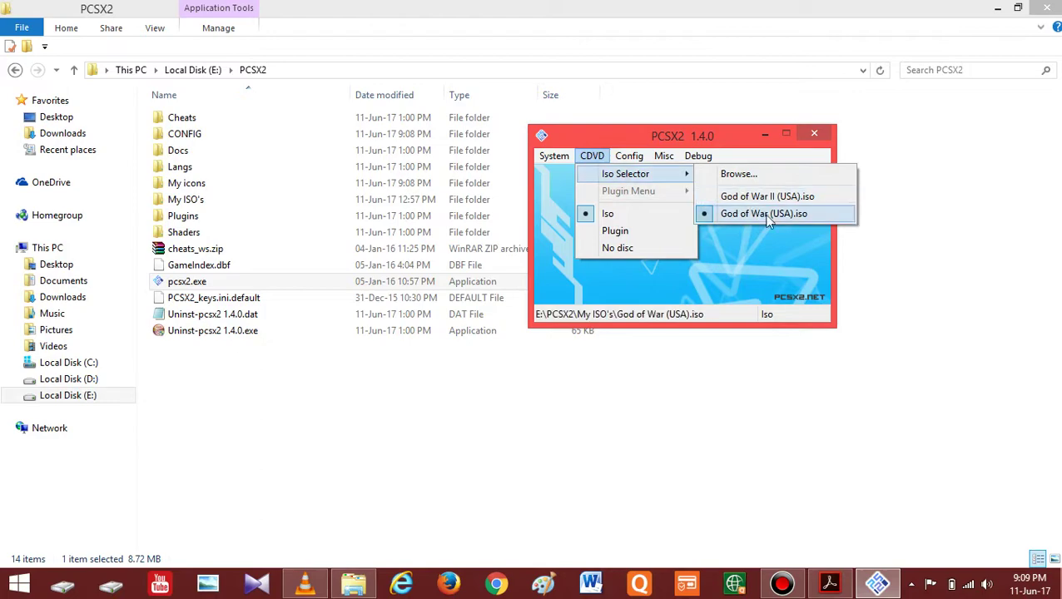
click(745, 215)
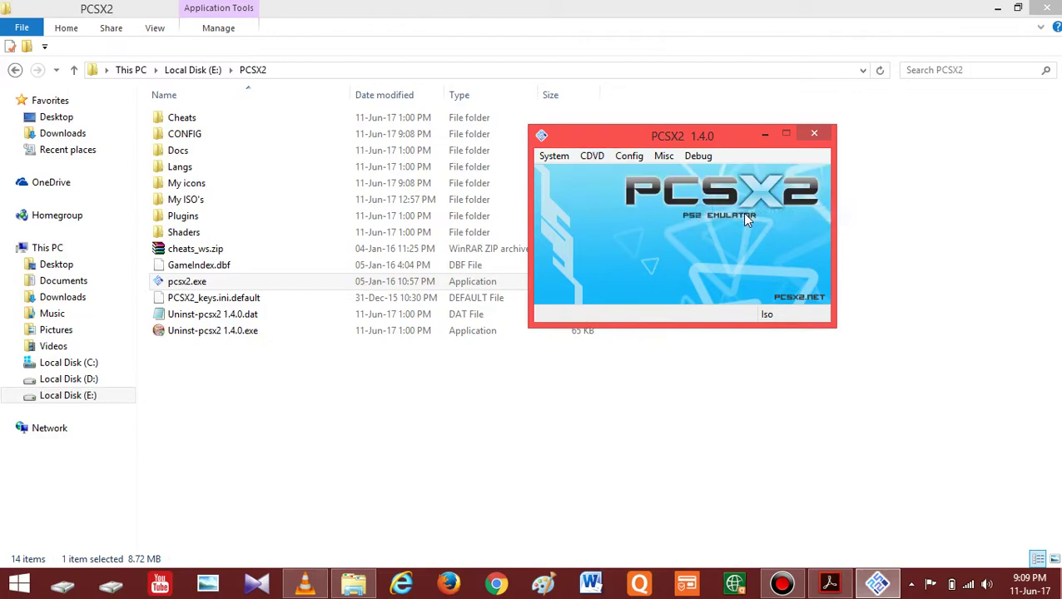
In the memory card manager, insert God of war 2.1 into Port-1 and 1.1 into Port-2
click(641, 158)
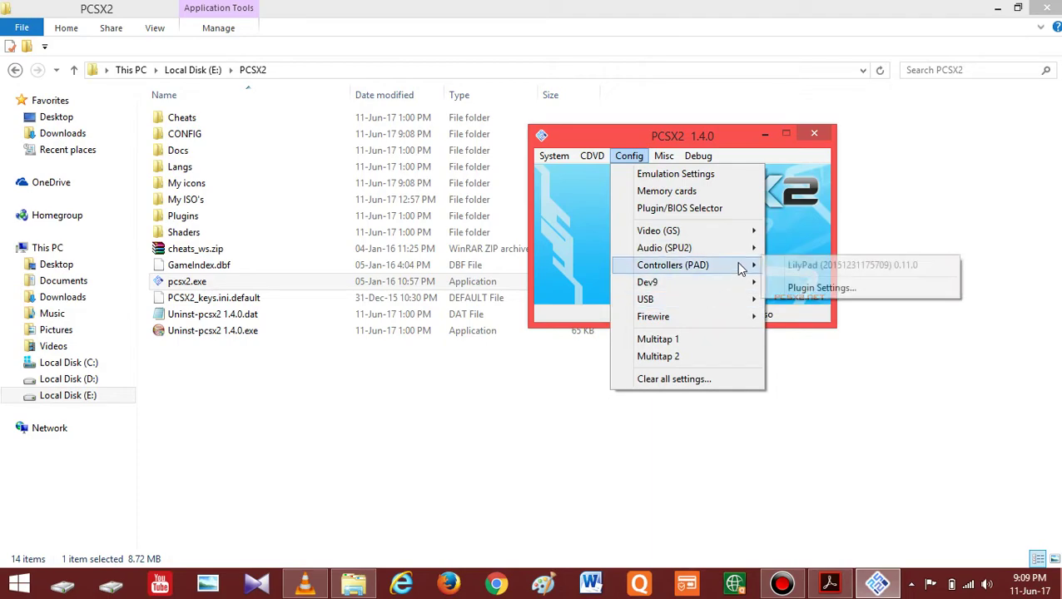
click(708, 192)
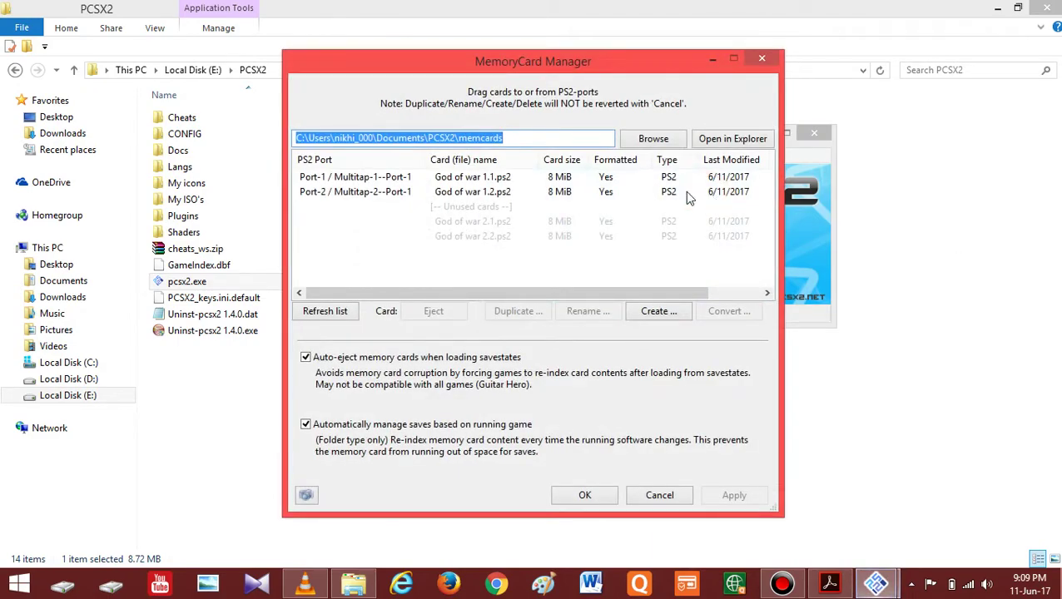
click(556, 221)
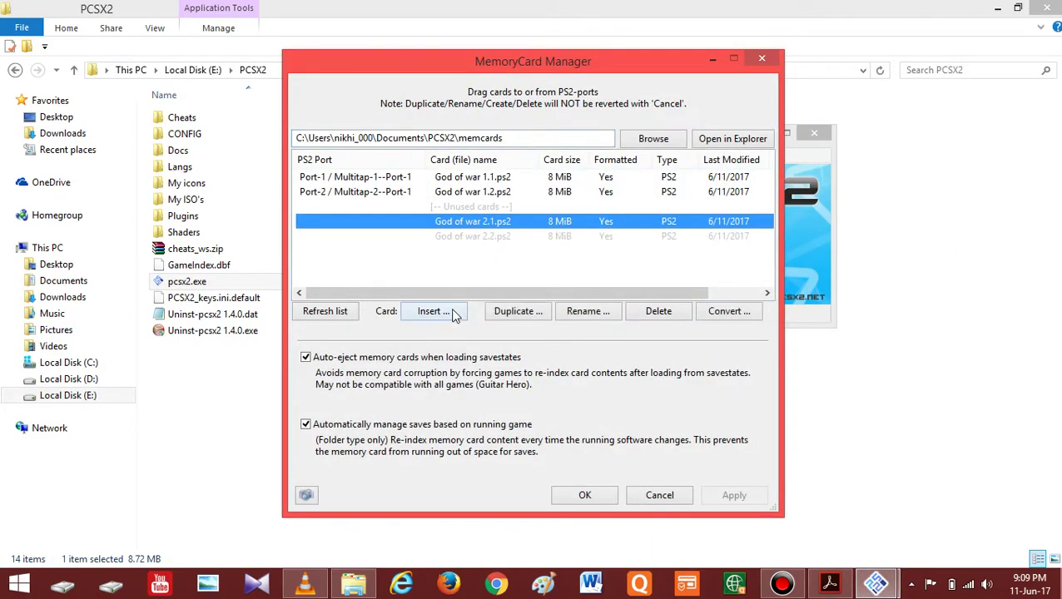
click(451, 312)
click(546, 275)
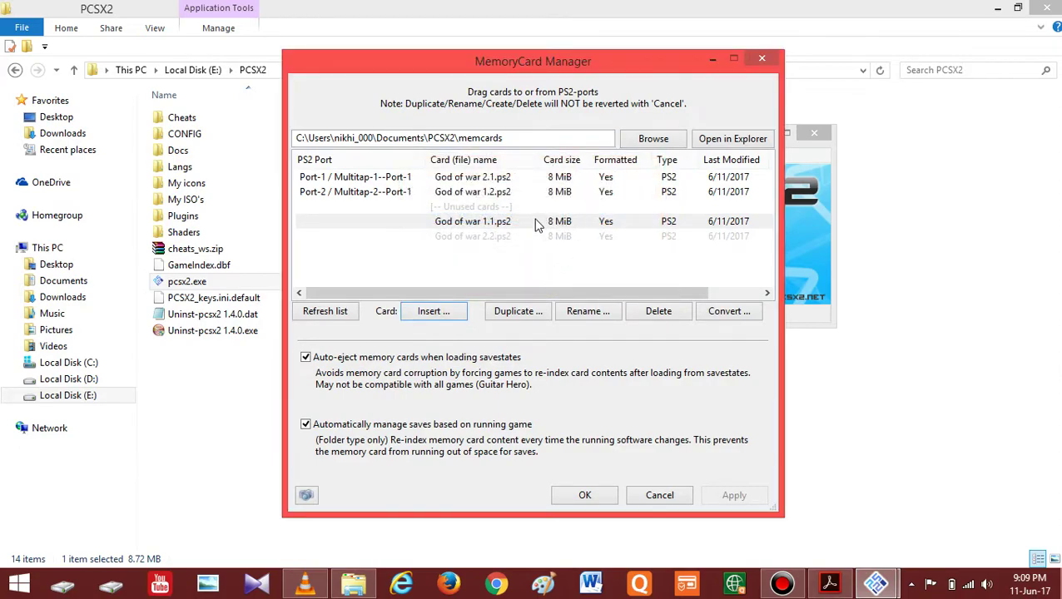
click(537, 223)
click(458, 312)
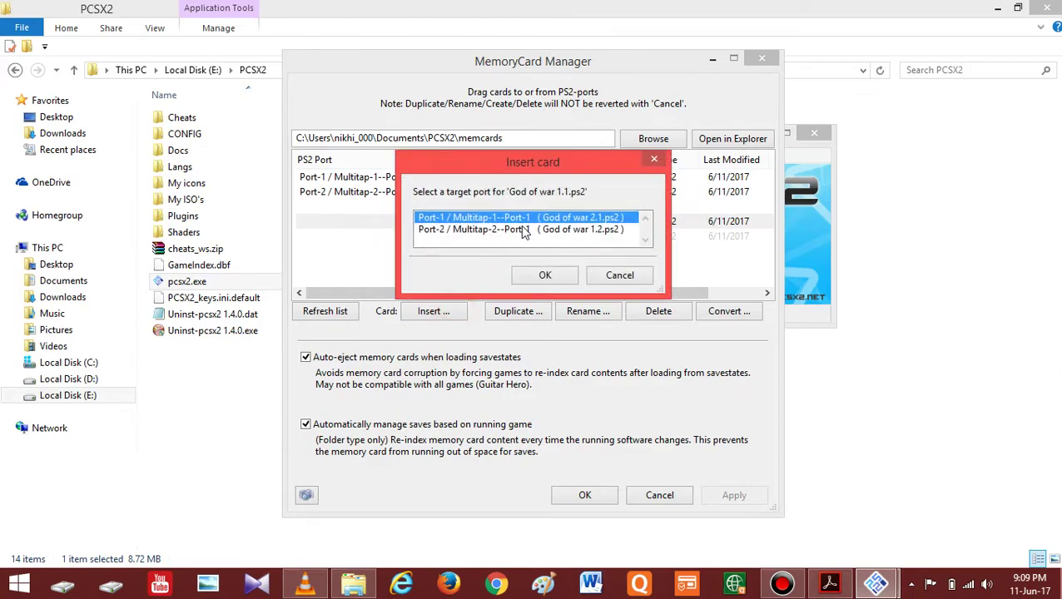
click(524, 231)
click(555, 272)
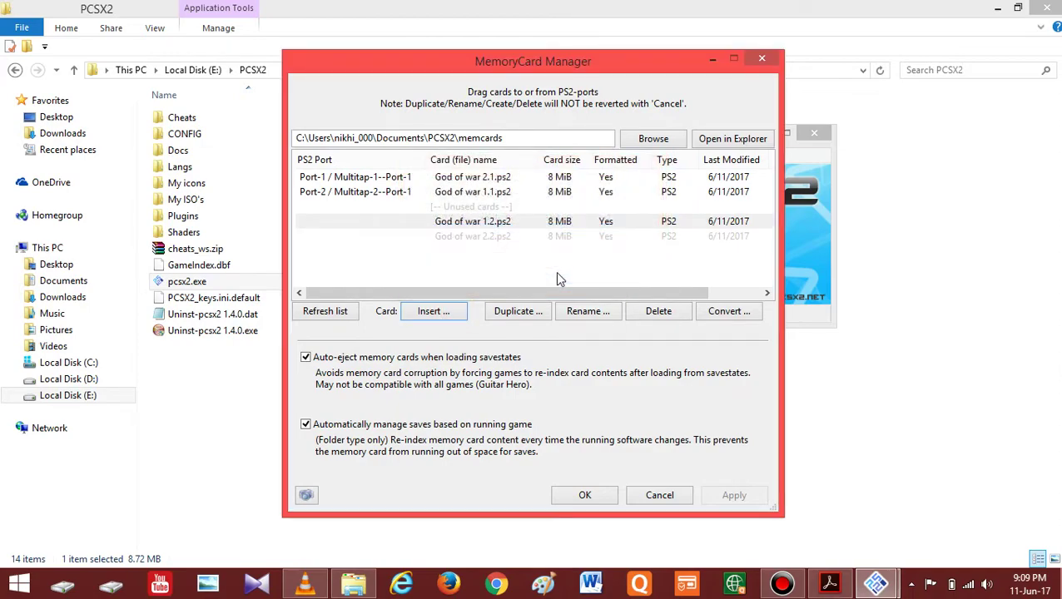
Reassign so God of war 1.1.ps2 is in Port-1 and 1.2.ps2 in Port-2, then OK
click(497, 178)
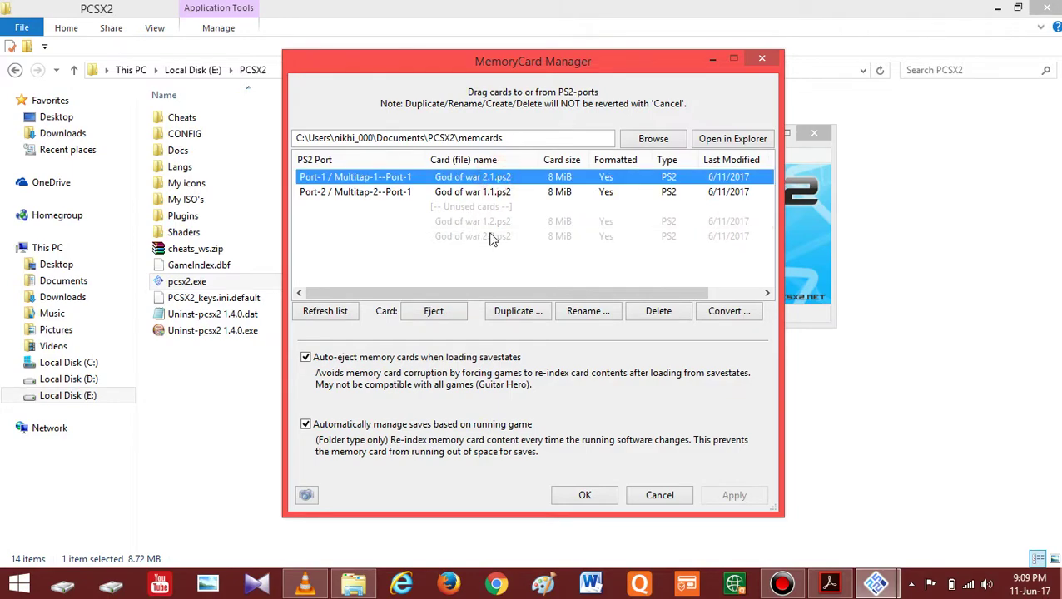
click(483, 222)
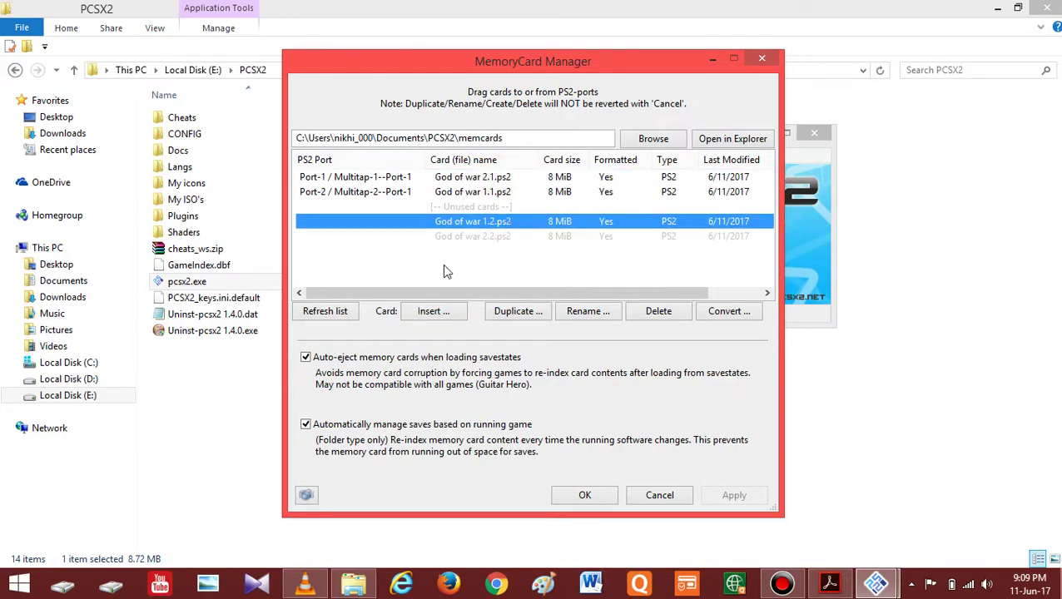
click(443, 314)
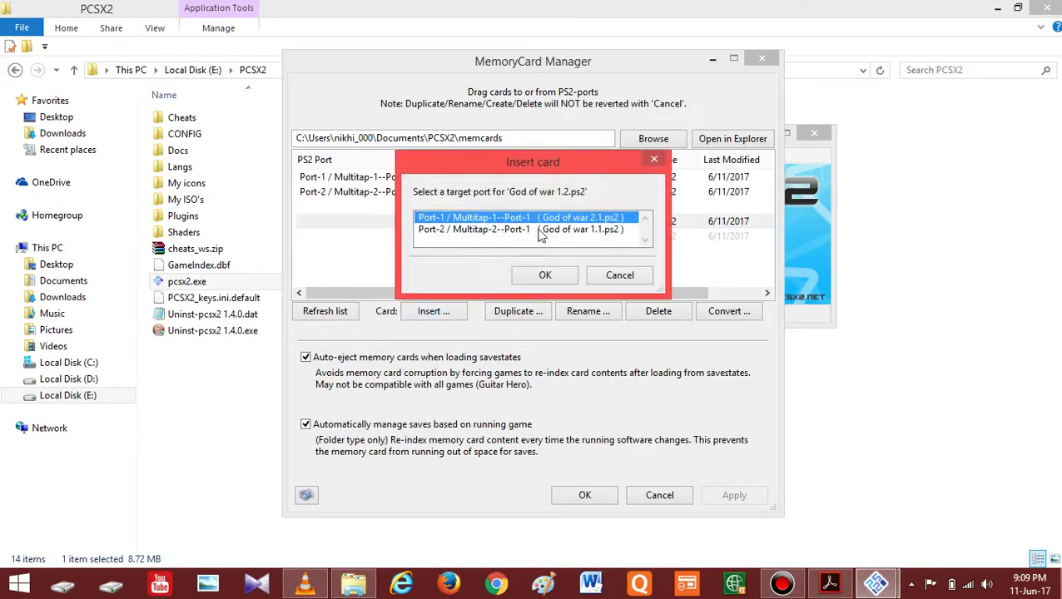
click(539, 231)
click(545, 275)
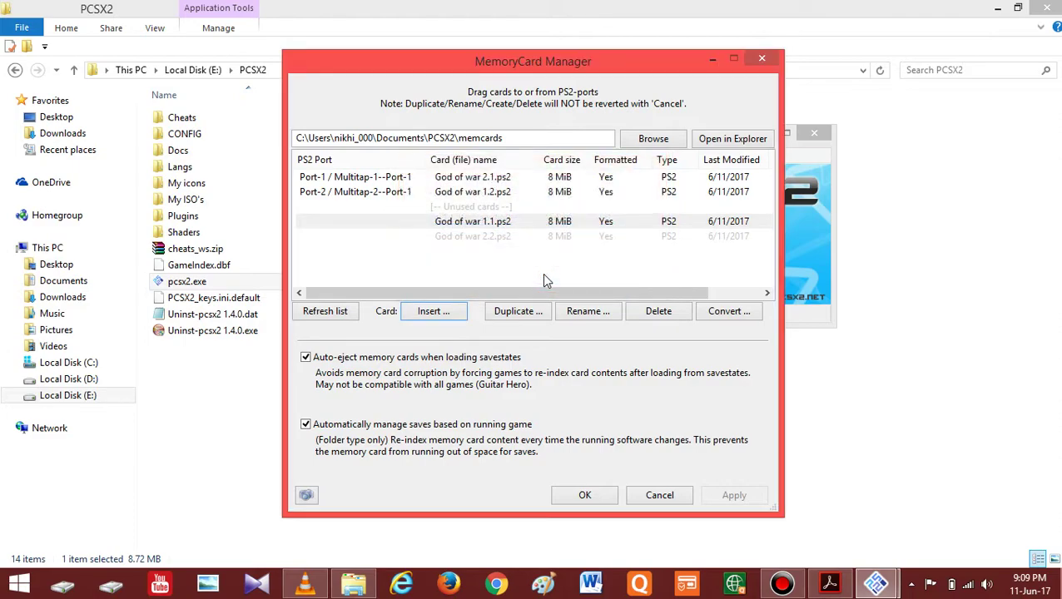
click(517, 227)
click(431, 311)
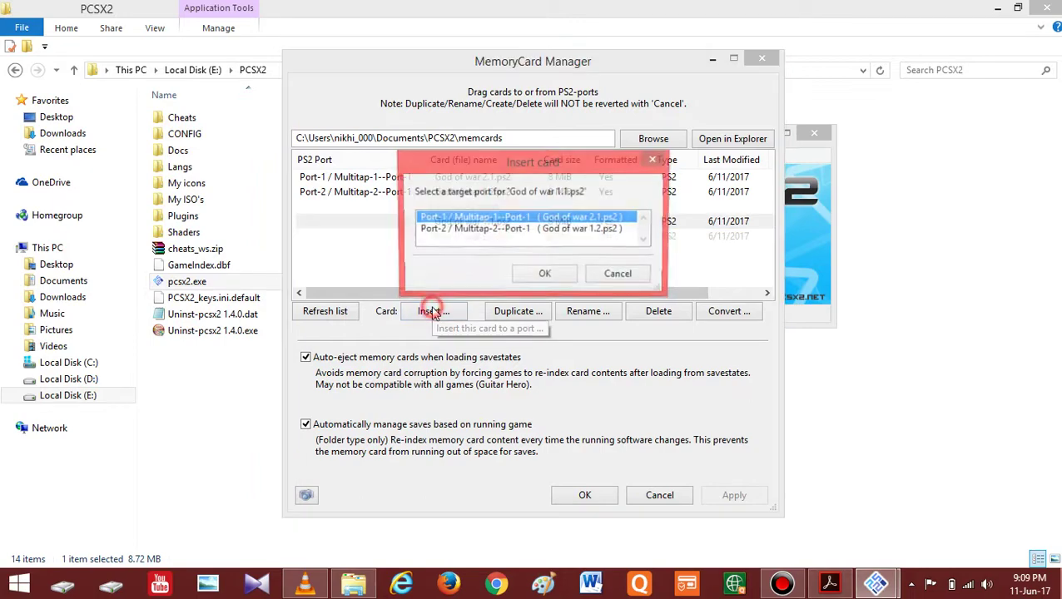
click(565, 274)
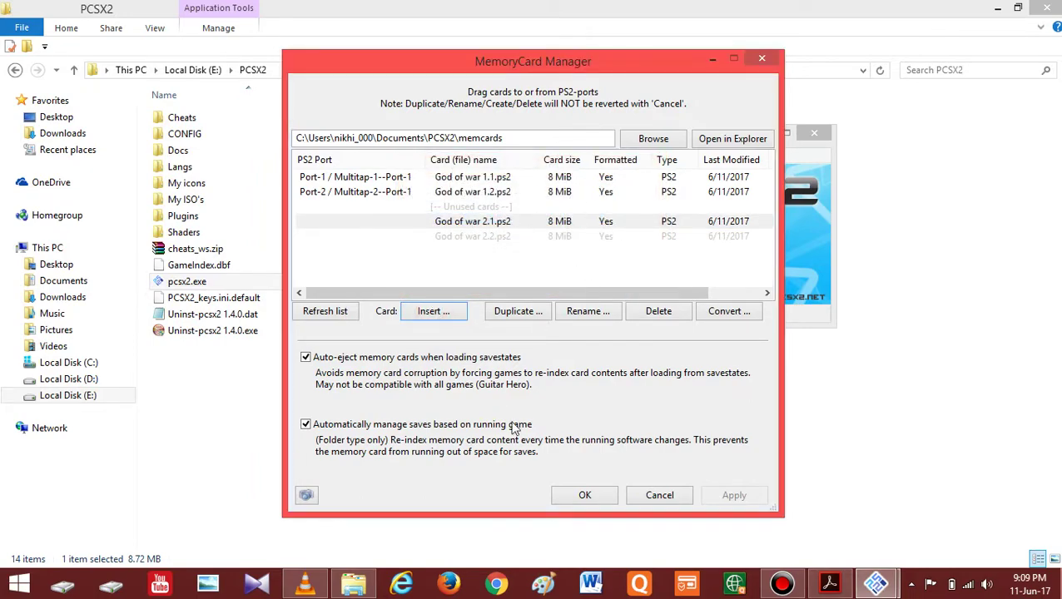
click(601, 498)
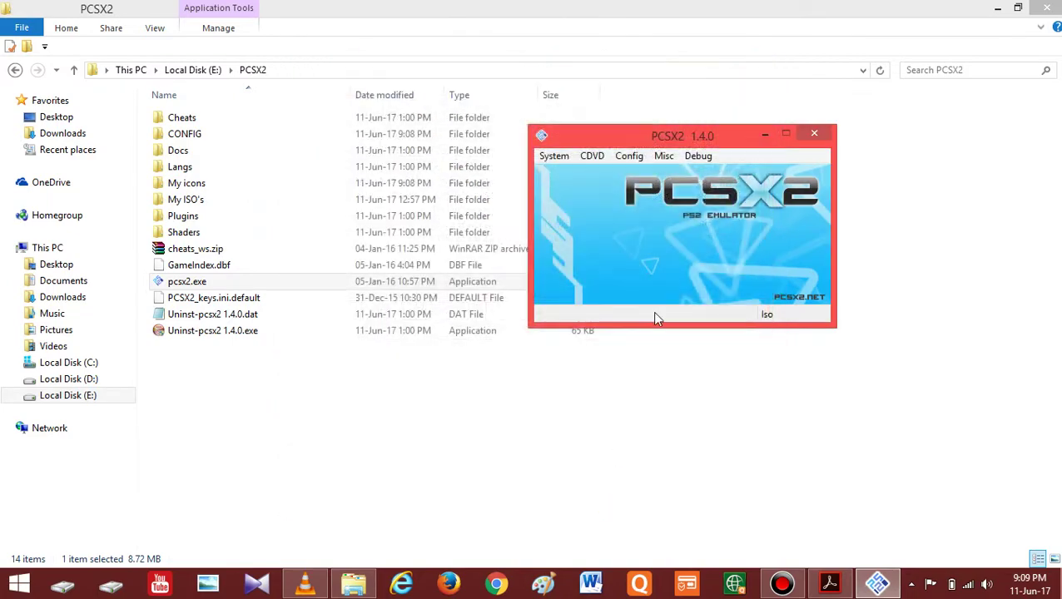
Browse the Emulation Settings pages (EE/IOP, GS, GS Window, Speedhacks, Game Fixes) without changes
click(632, 155)
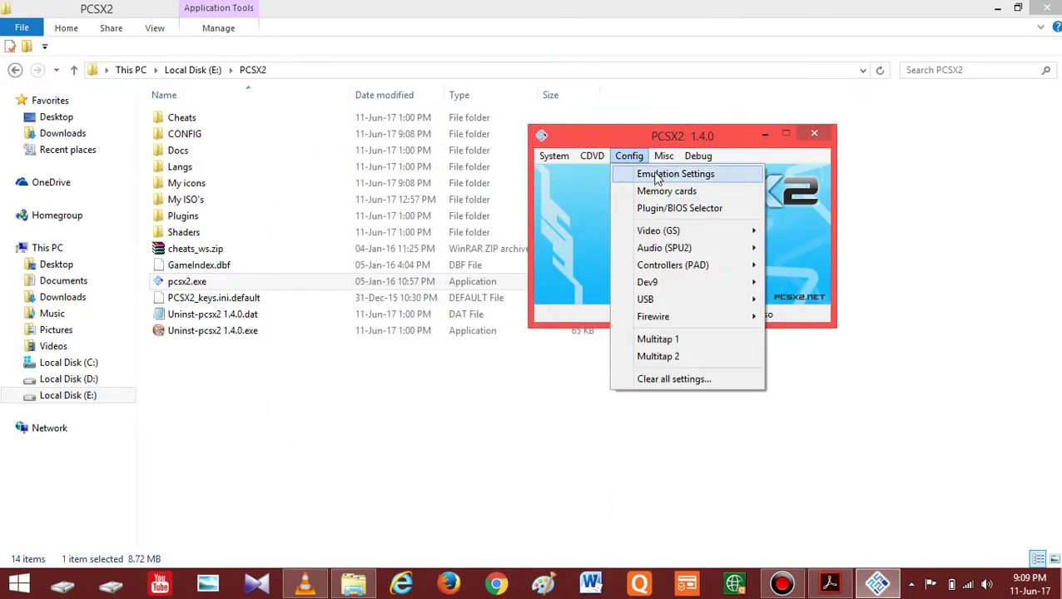
click(655, 176)
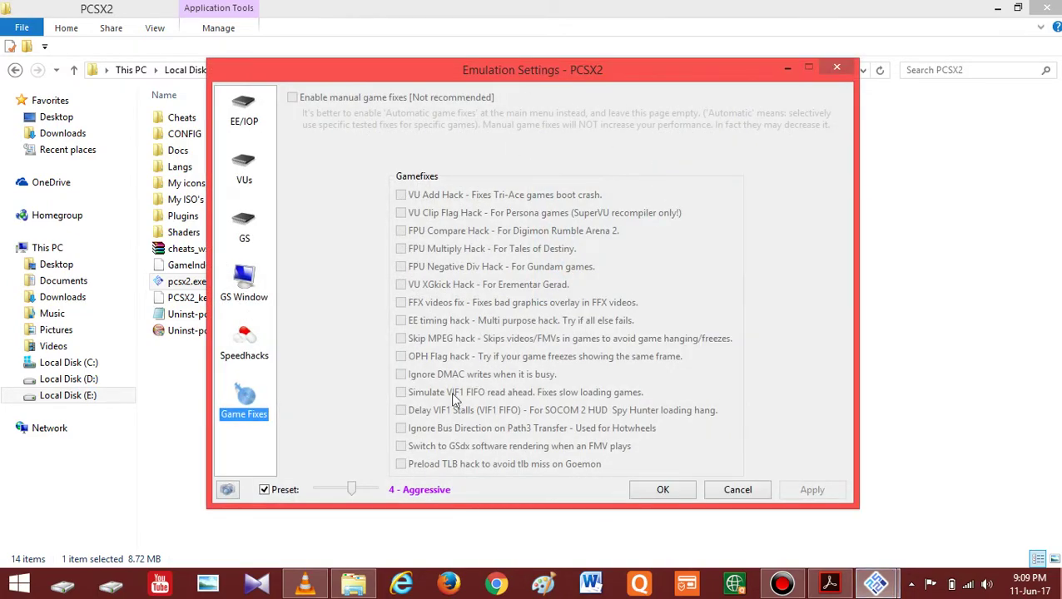
click(245, 121)
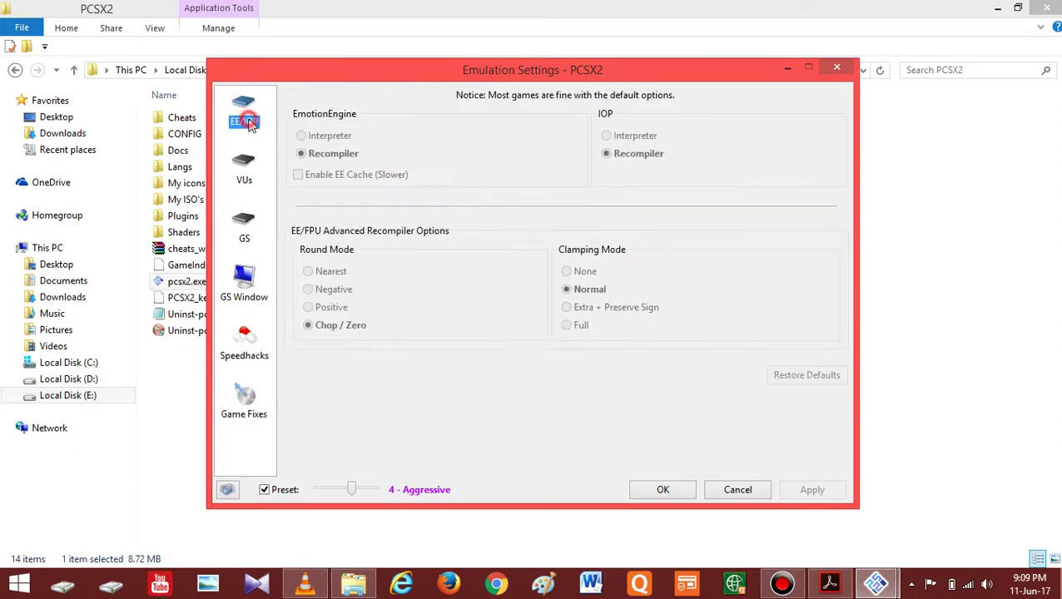
click(245, 227)
click(250, 285)
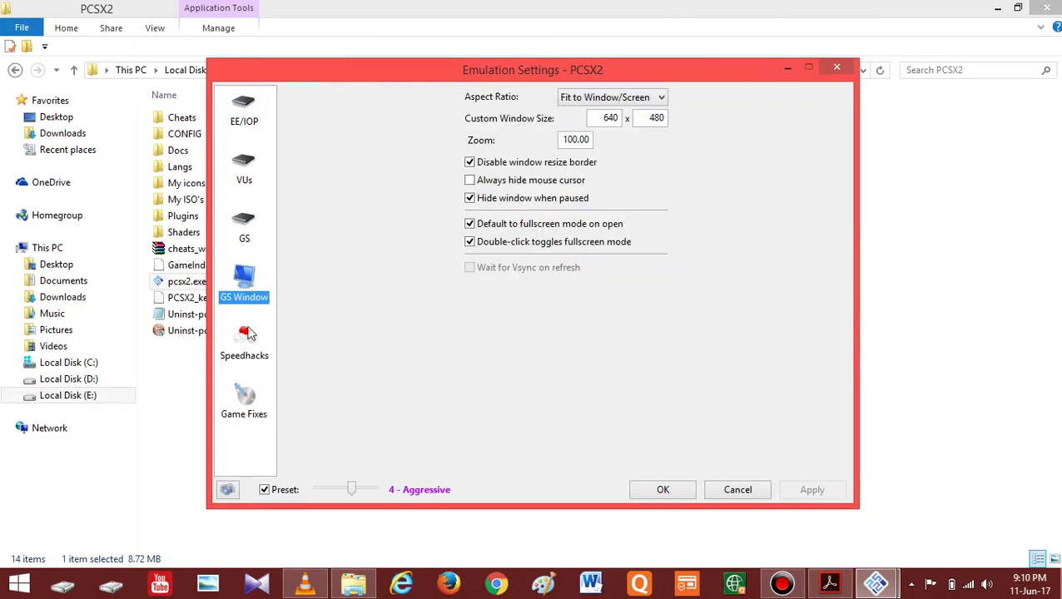
click(251, 349)
click(249, 404)
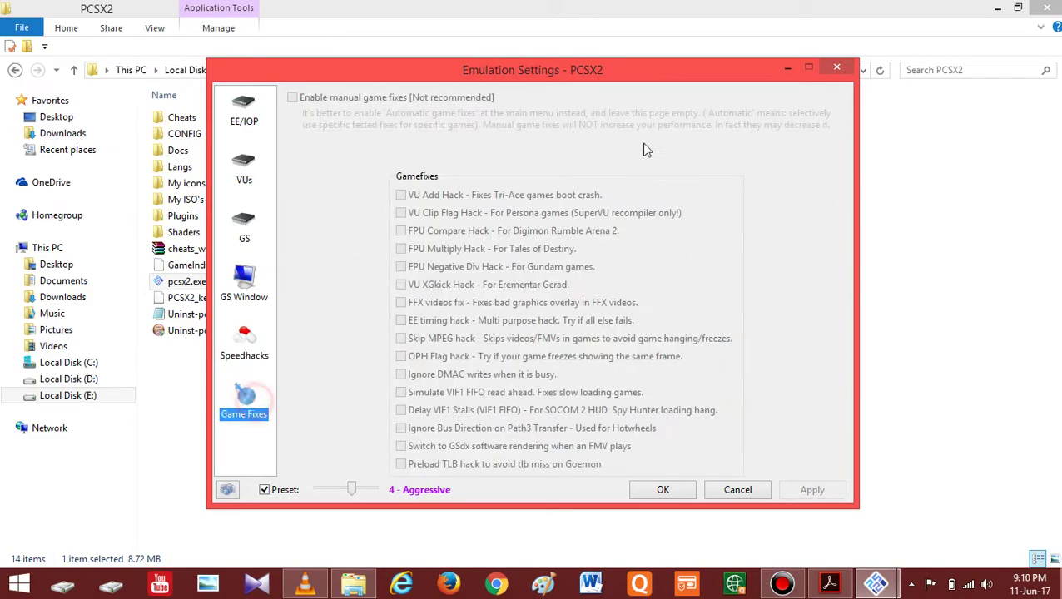
click(839, 67)
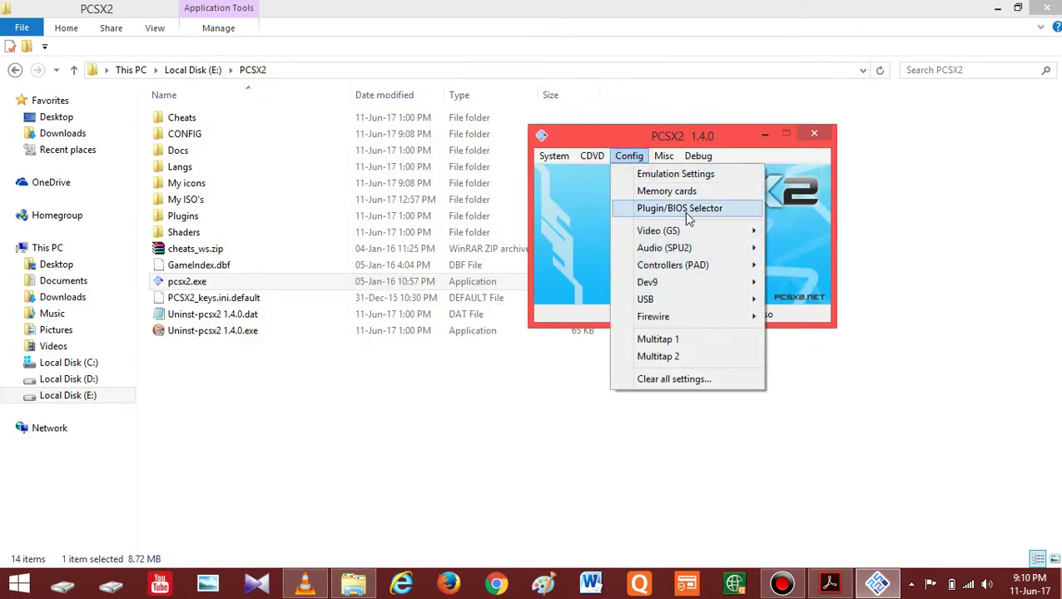
View the Pad 1 controller plugin bindings, then close PCSX2
mouse_move(684, 266)
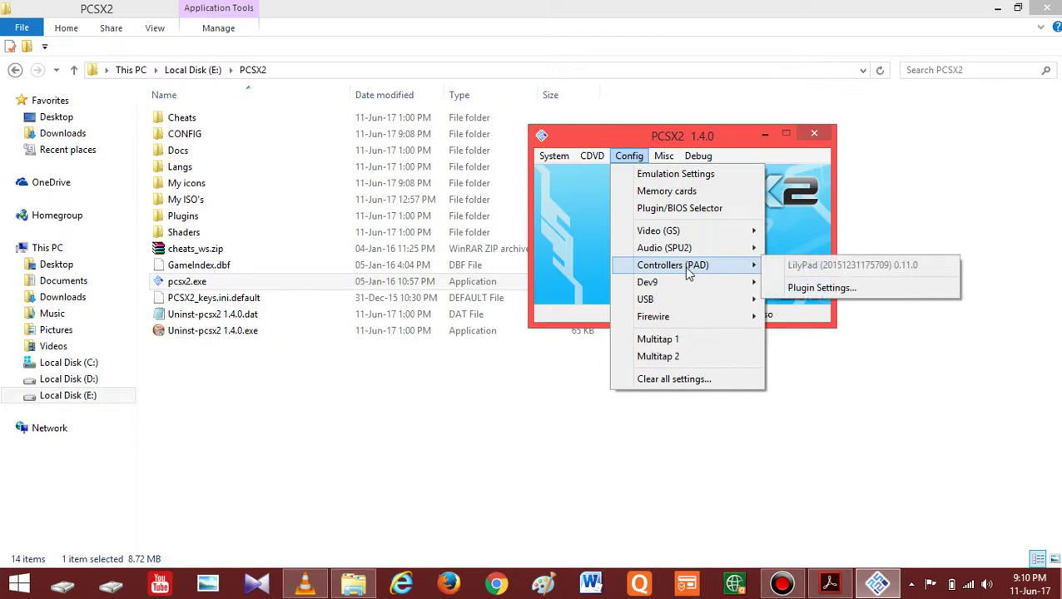
click(824, 290)
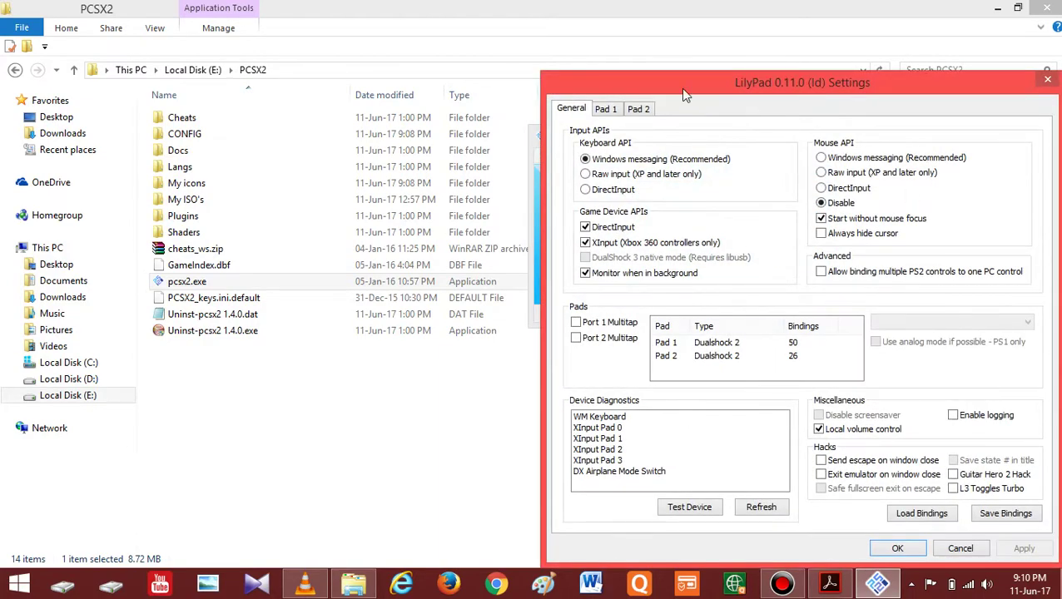
click(607, 111)
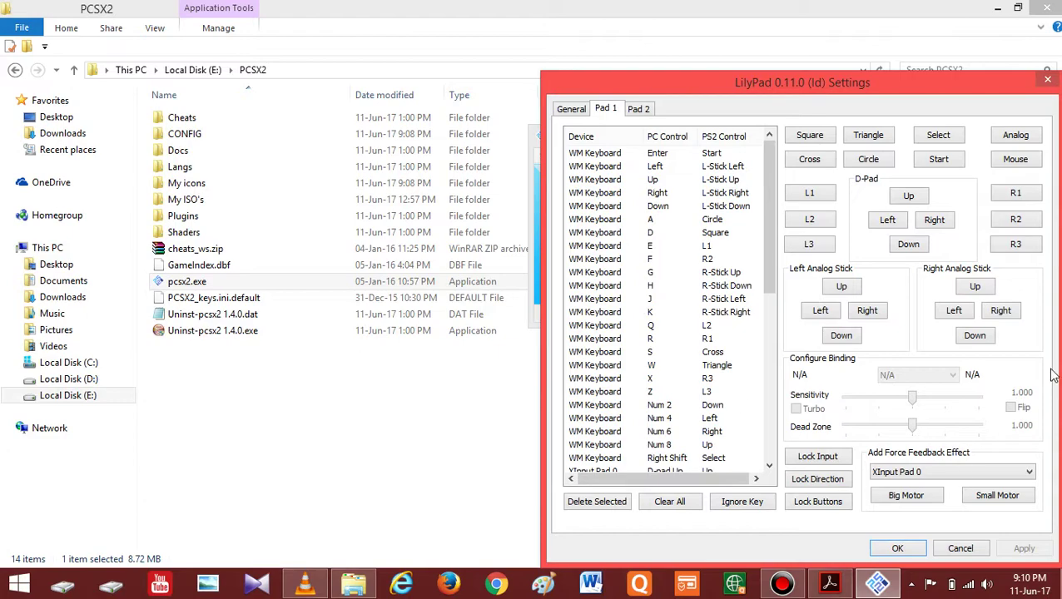
click(1046, 82)
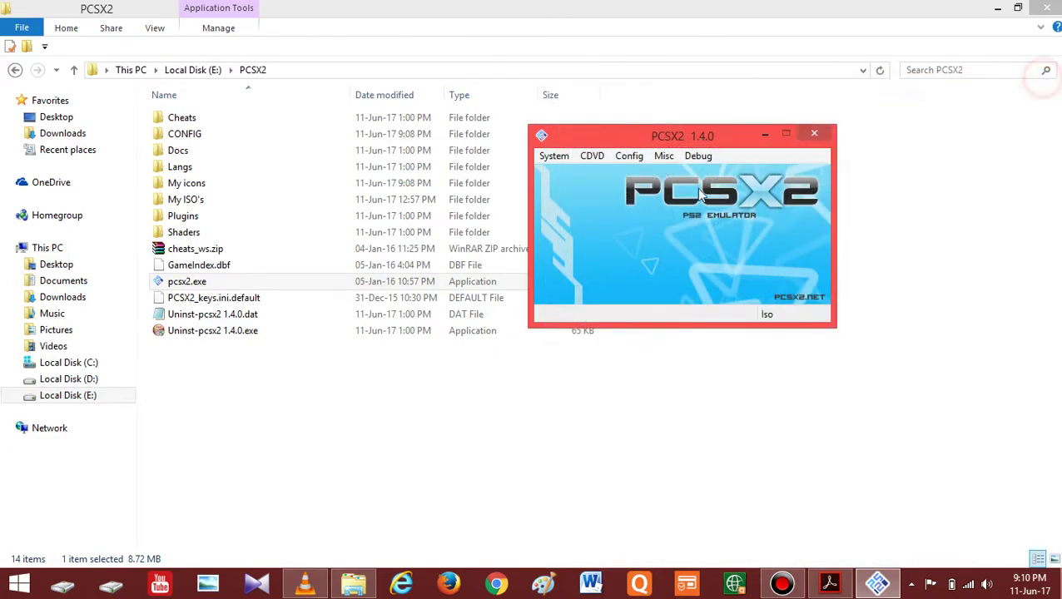
click(813, 133)
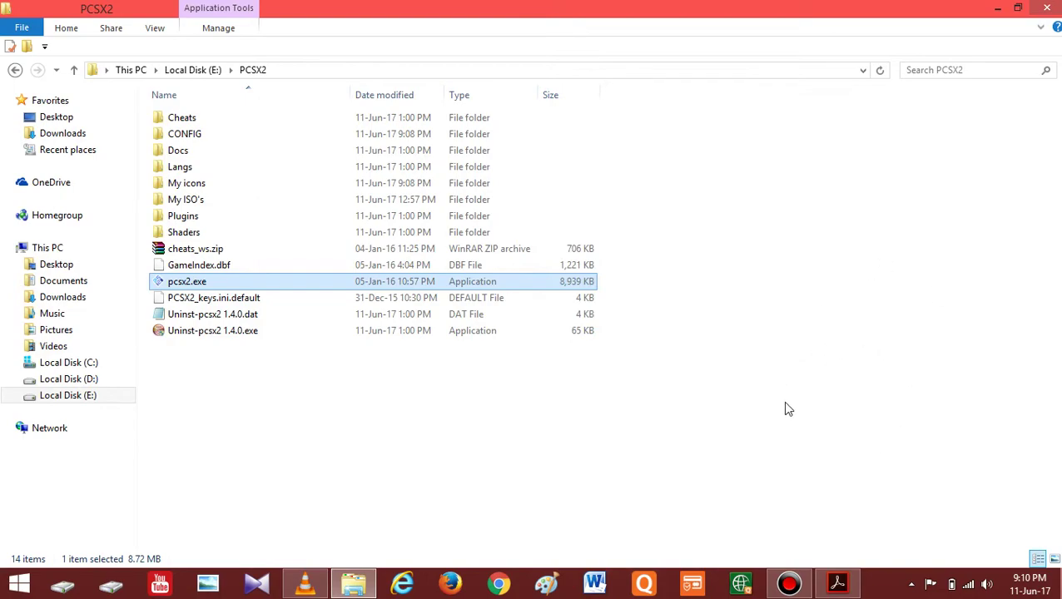
click(839, 580)
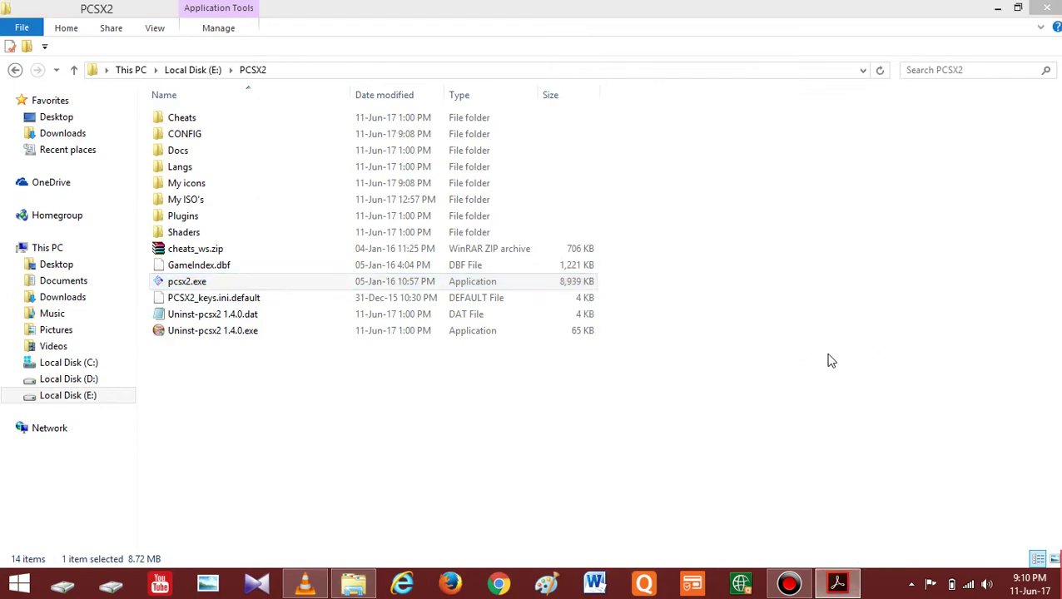
click(829, 361)
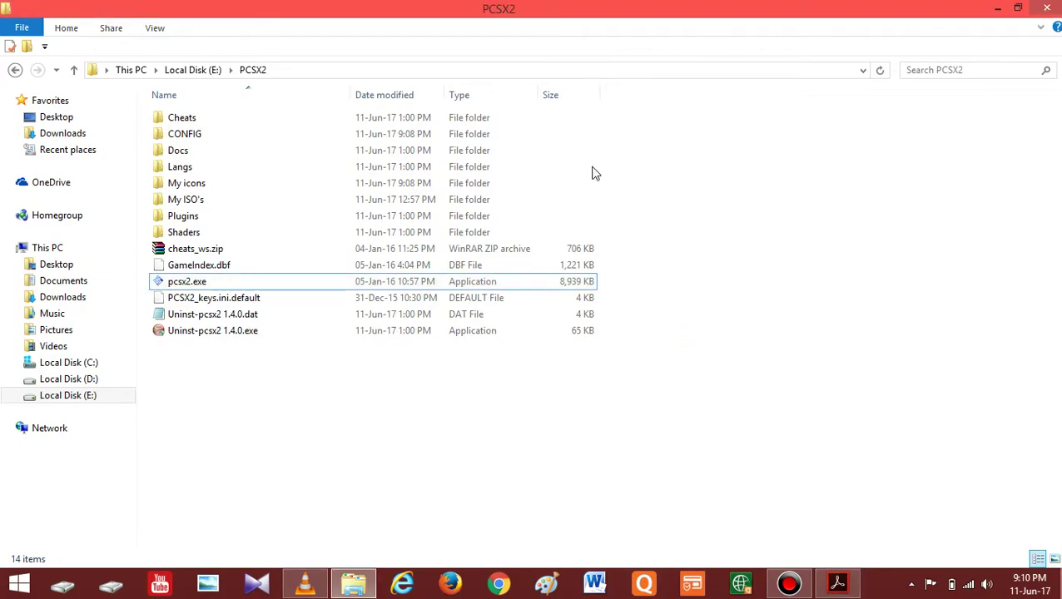
key(l)
Copy all eight .ini files from Documents\PCSX2\inis_1.4.0
click(75, 284)
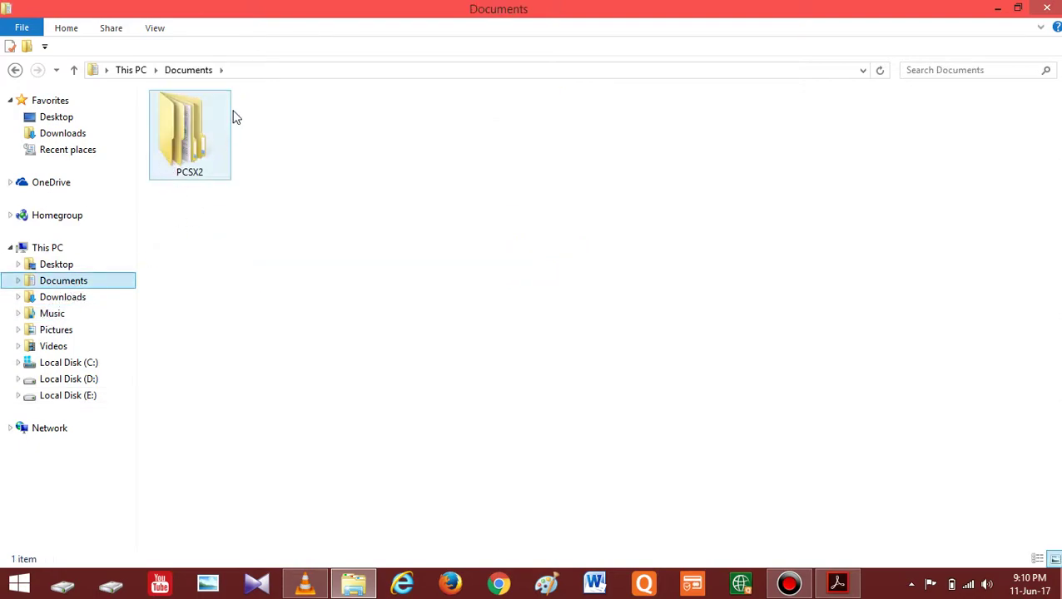
double_click(188, 122)
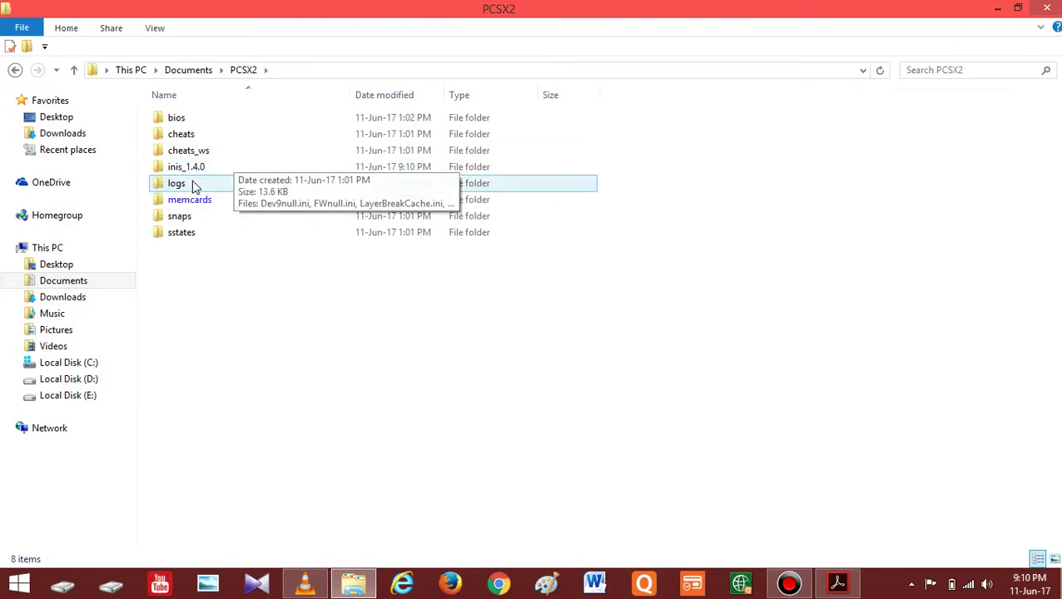
double_click(220, 166)
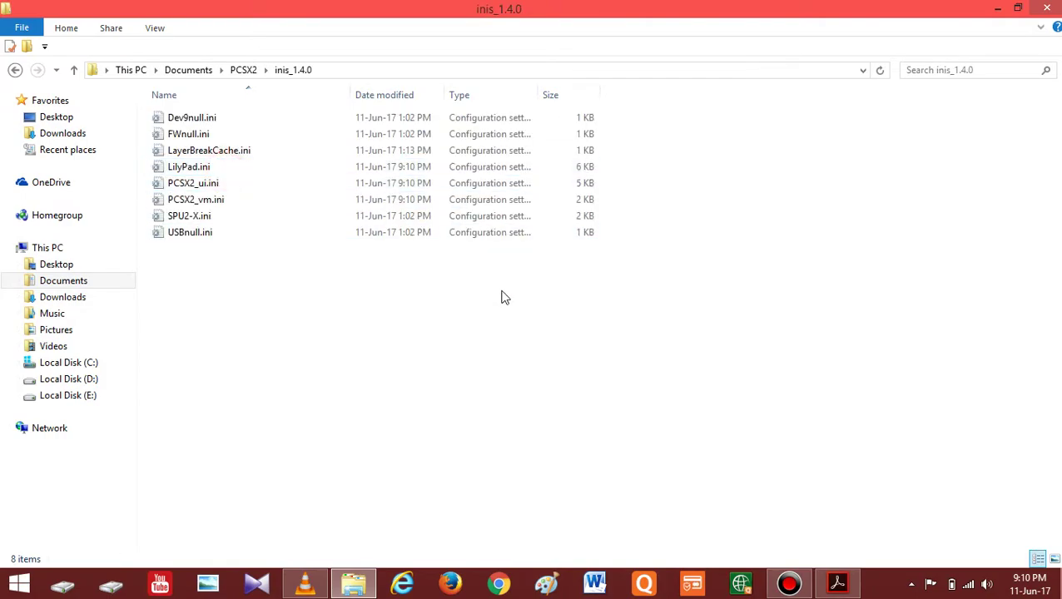
key(ctrl+a)
right_click(350, 126)
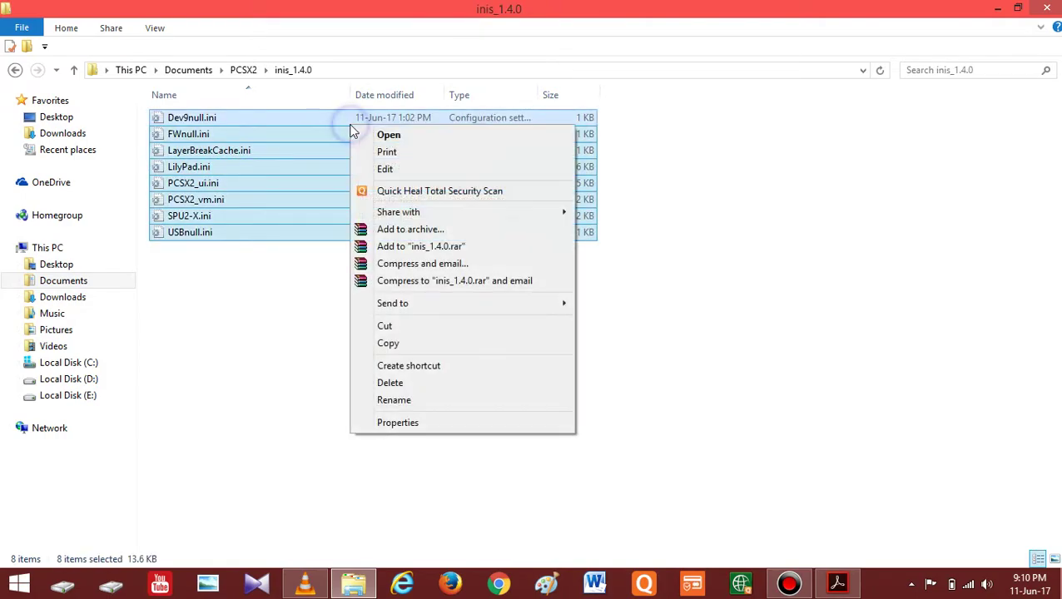
click(426, 345)
click(327, 318)
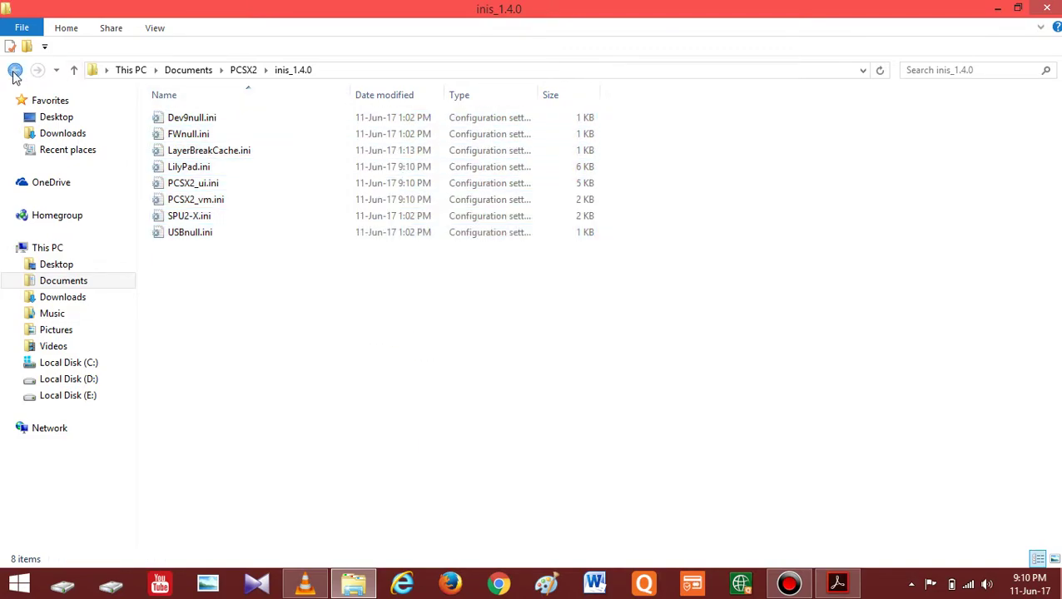
Go back three levels to the E:\PCSX2 folder
click(14, 71)
click(15, 71)
click(15, 72)
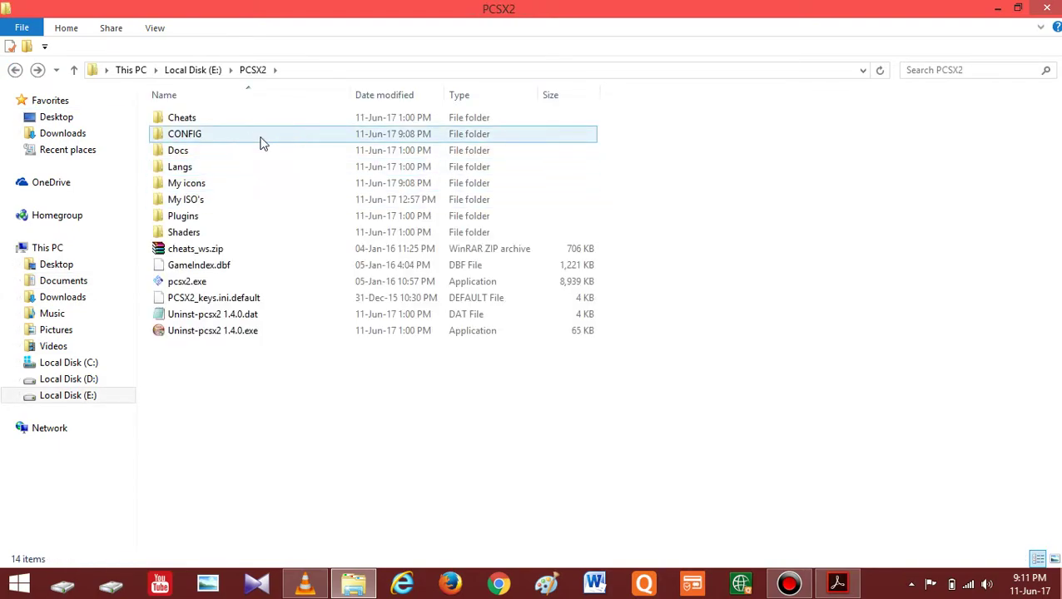
Create a folder named GOW1-inis inside E:\PCSX2\CONFIG
double_click(291, 139)
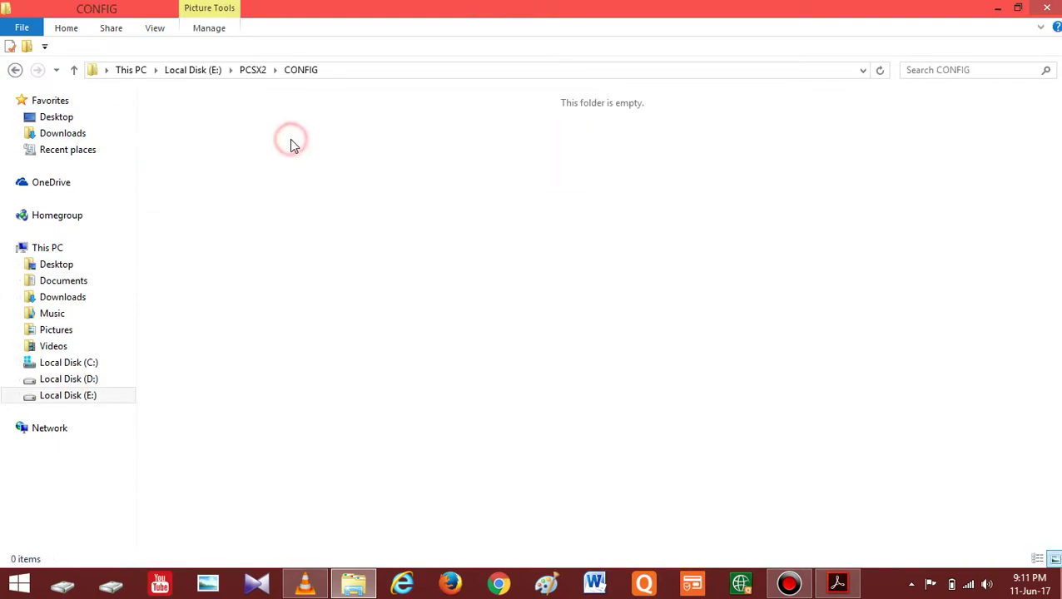
click(27, 47)
key(BackSpace)
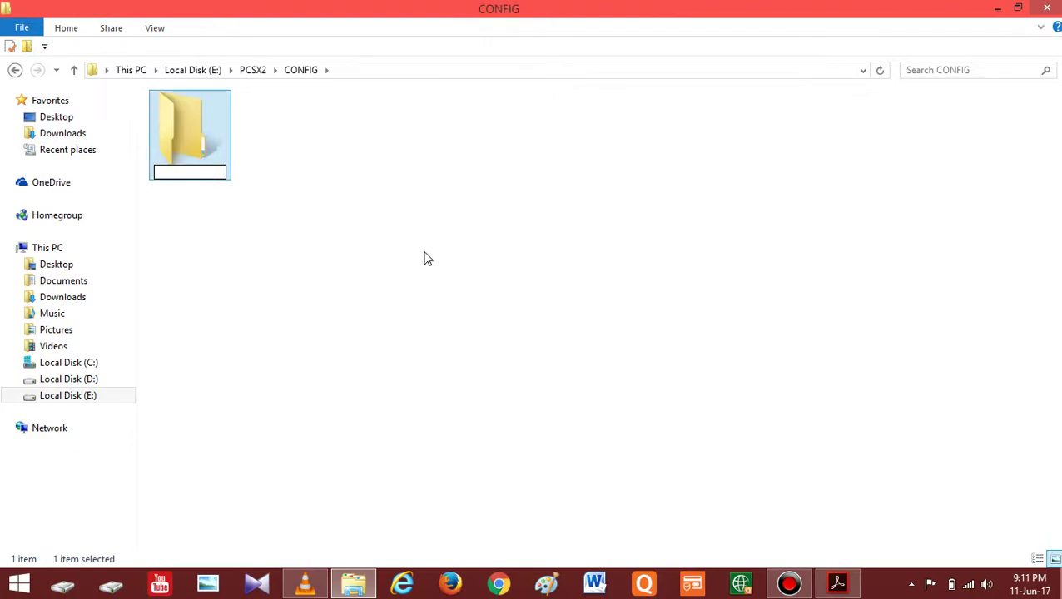
text(GOW)
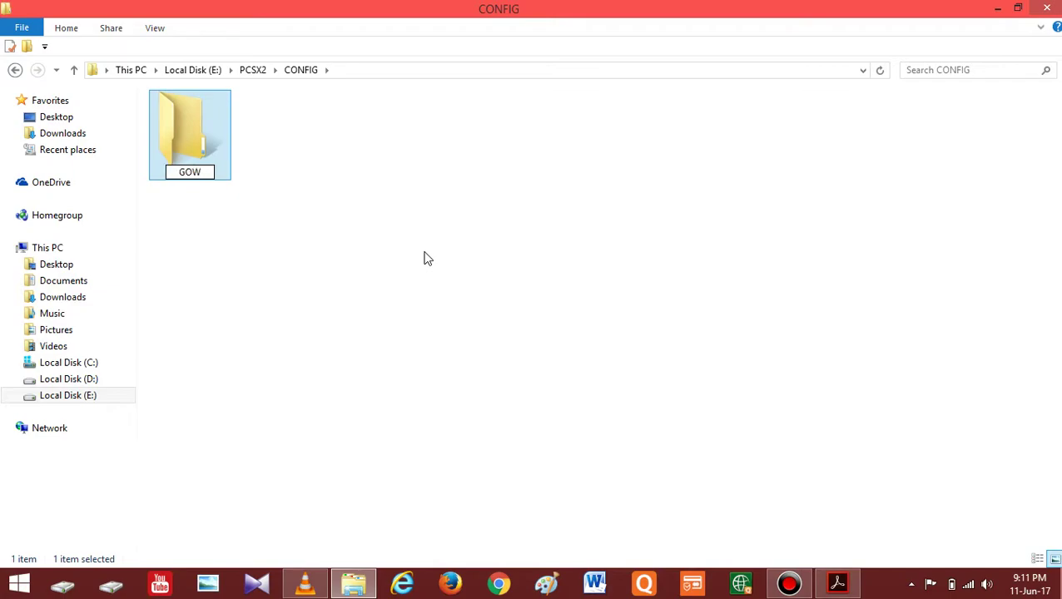
text(1-inis)
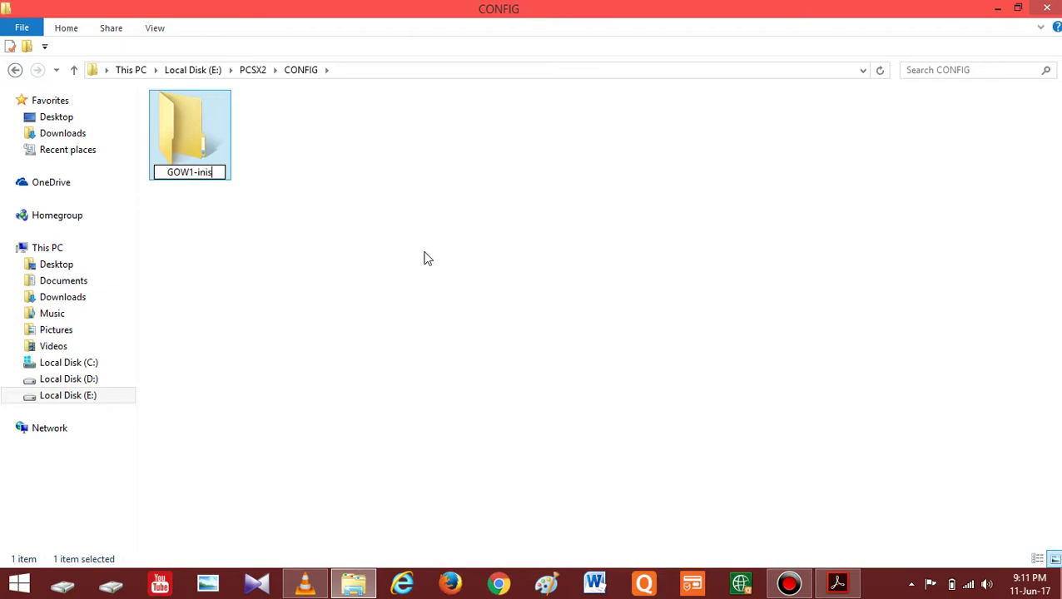
key(Return)
click(290, 207)
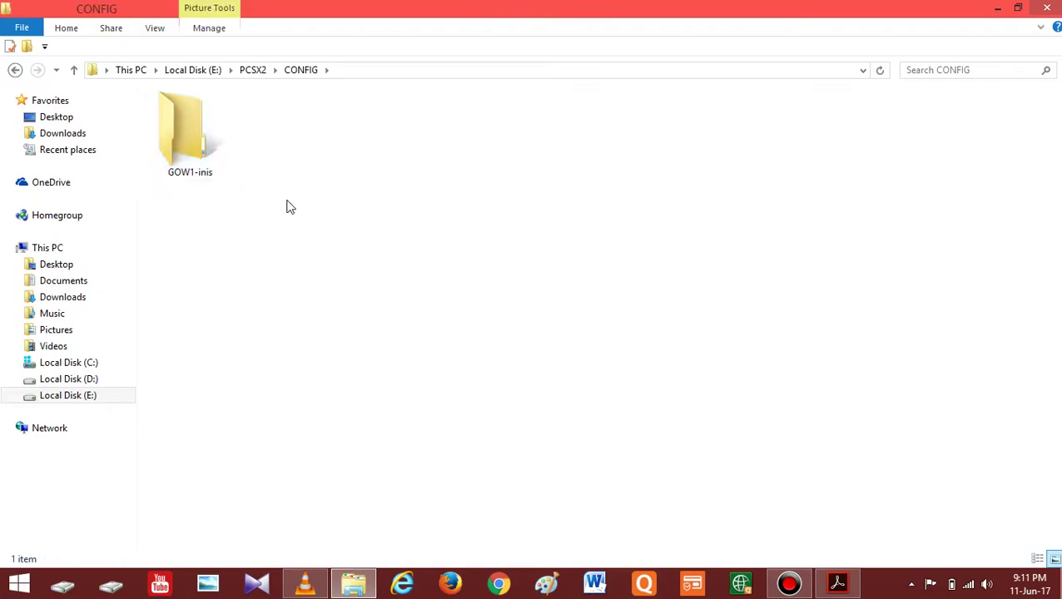
Paste the eight copied .ini files into GOW1-inis
double_click(198, 158)
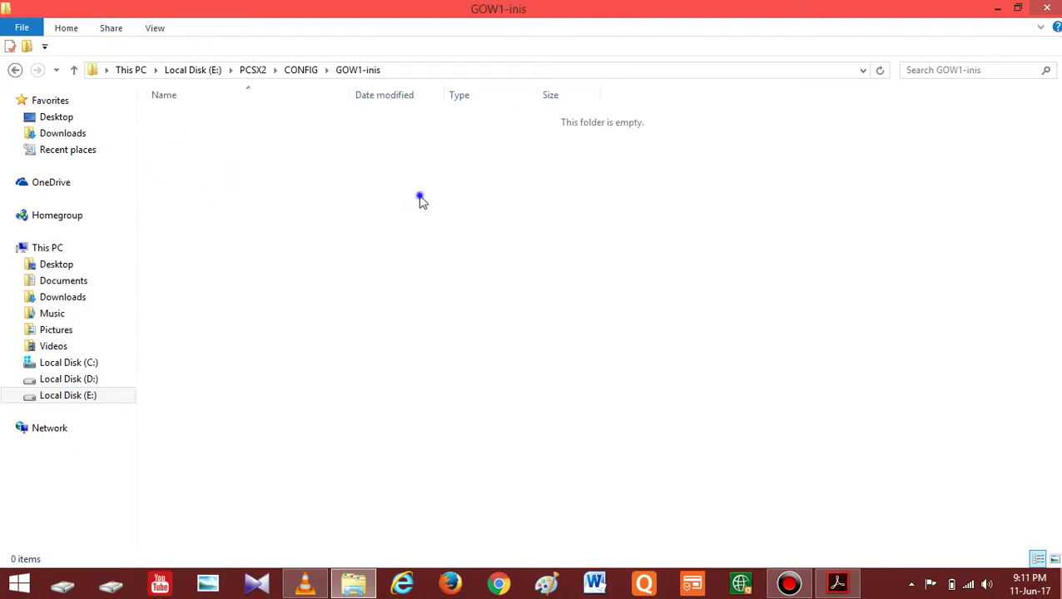
right_click(421, 199)
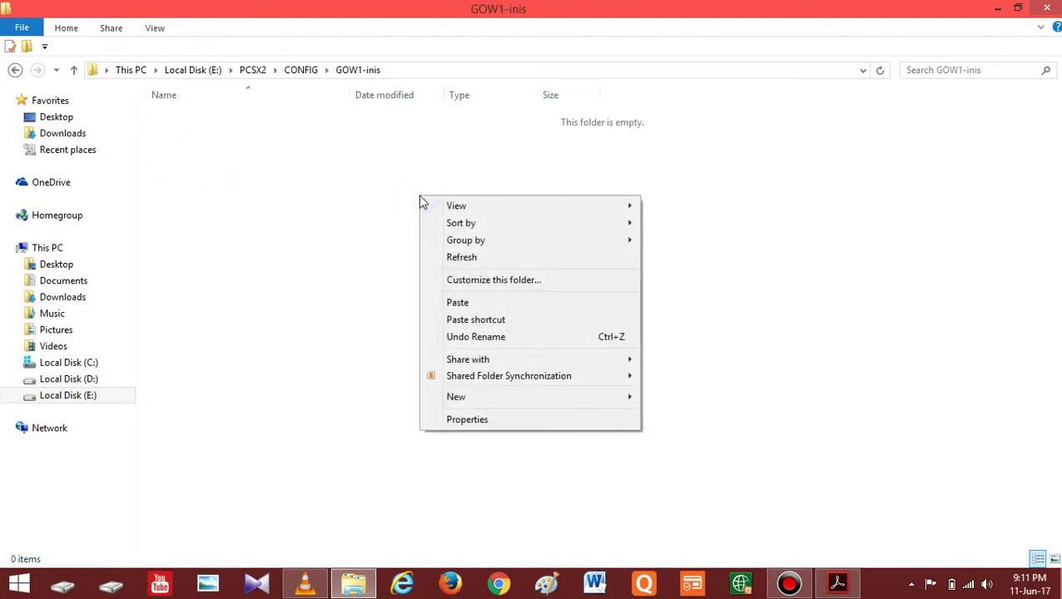
click(535, 305)
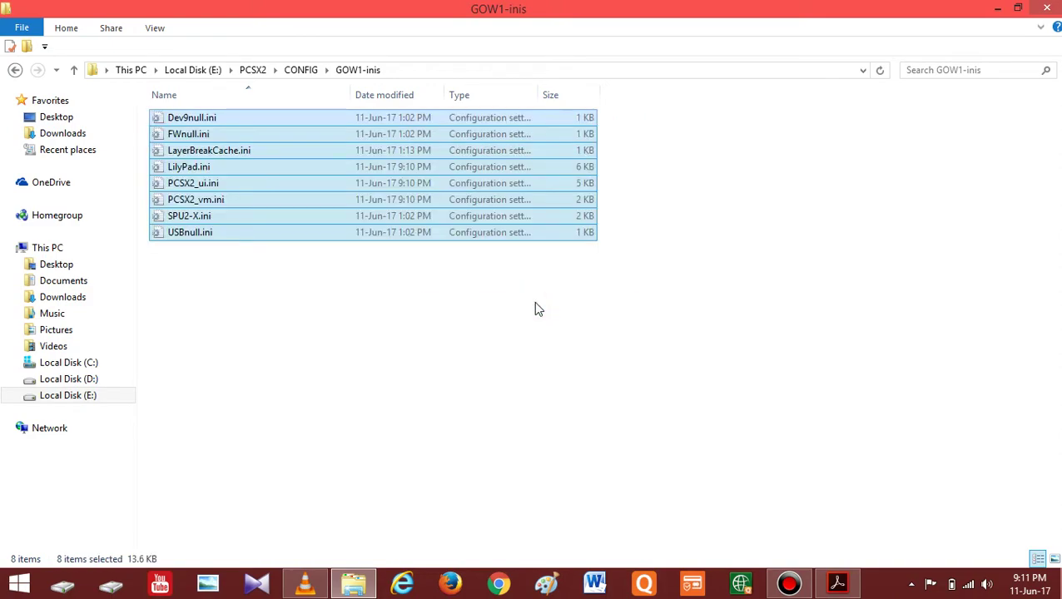
click(541, 306)
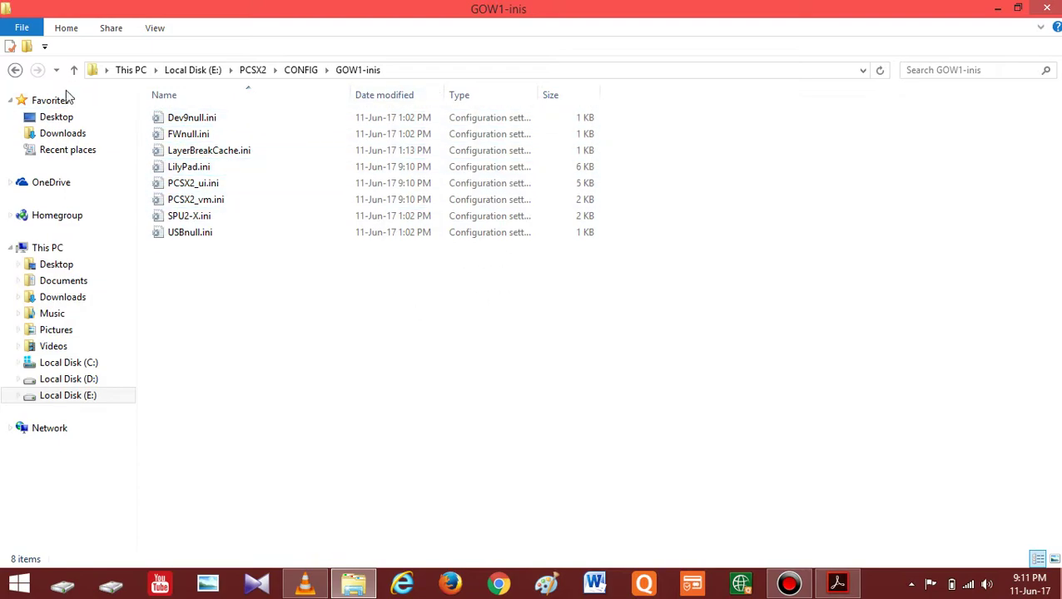
Go back through CONFIG to the E:\PCSX2 folder
click(15, 71)
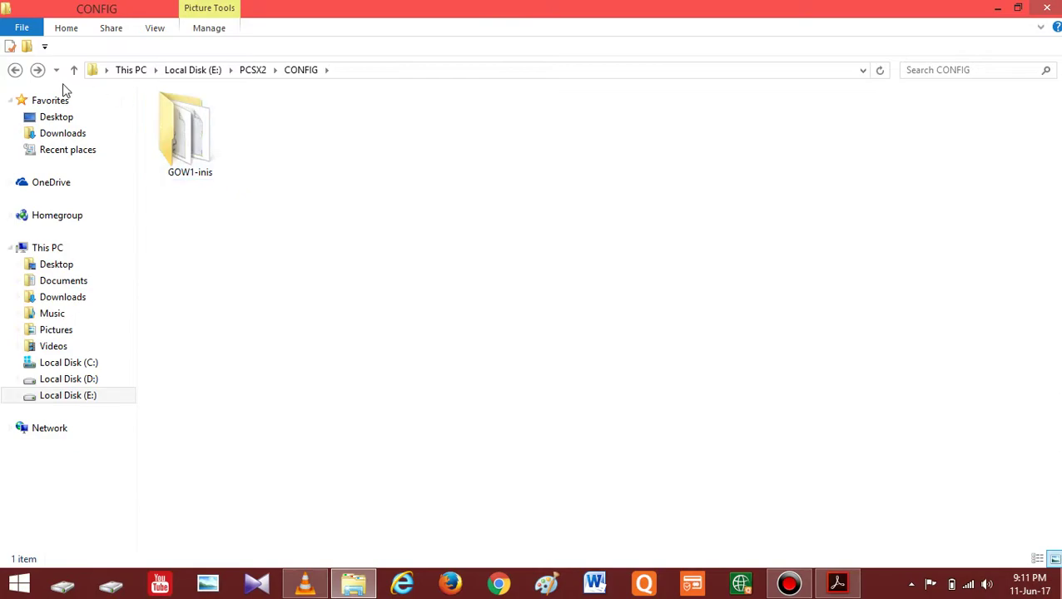
click(15, 71)
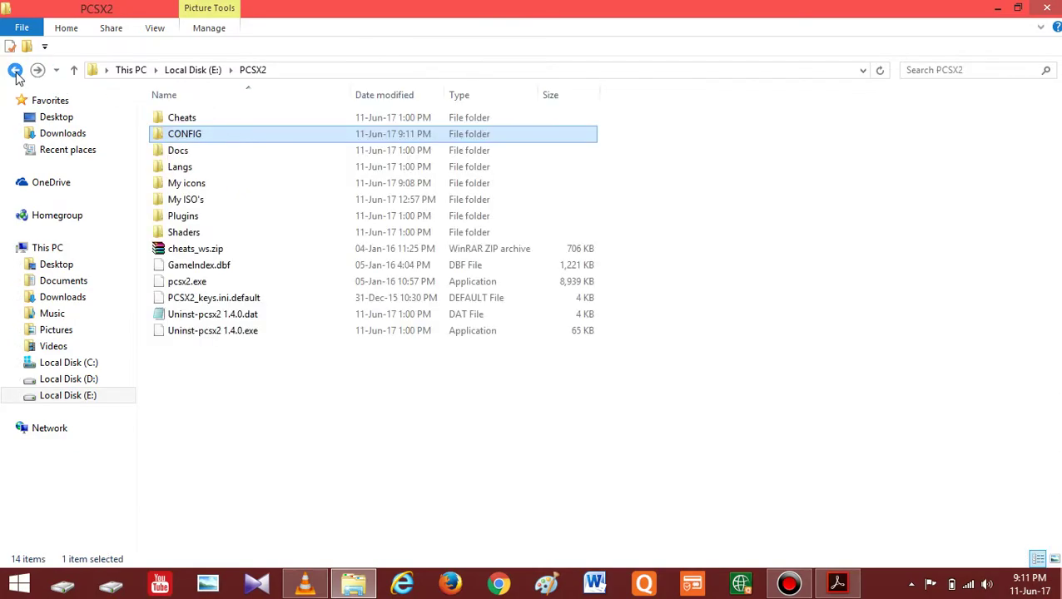
Launch PCSX2 and load God of War II (USA).iso as the disc
click(261, 283)
double_click(261, 283)
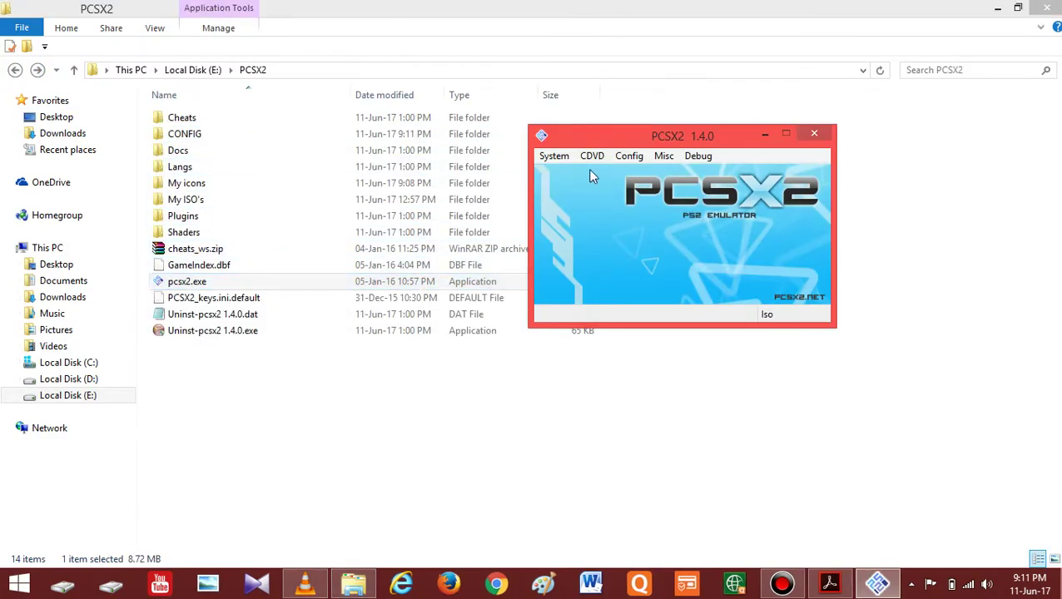
drag(666, 143, 508, 132)
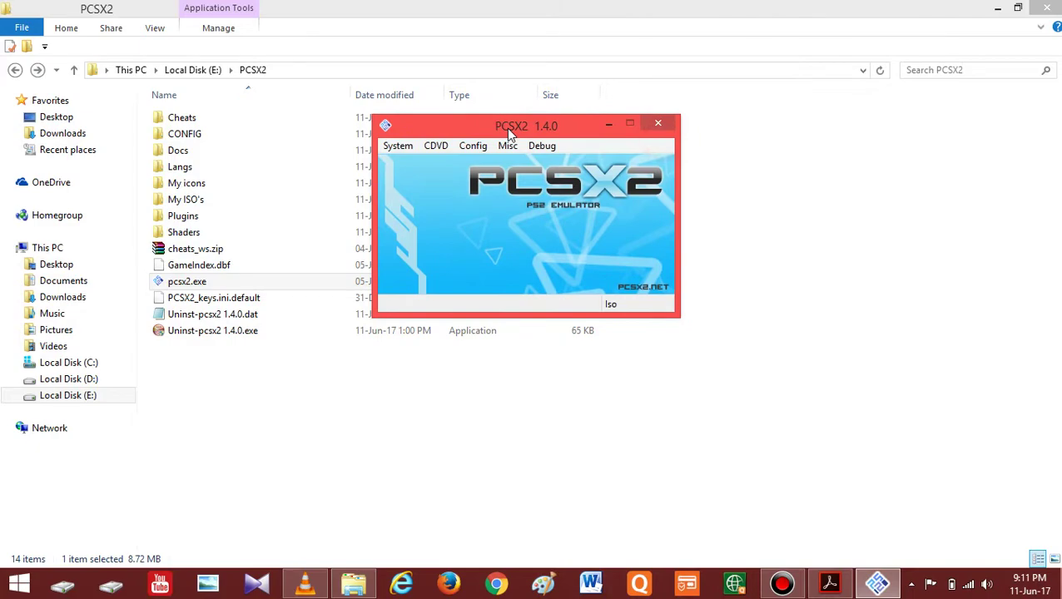
click(436, 146)
mouse_move(474, 164)
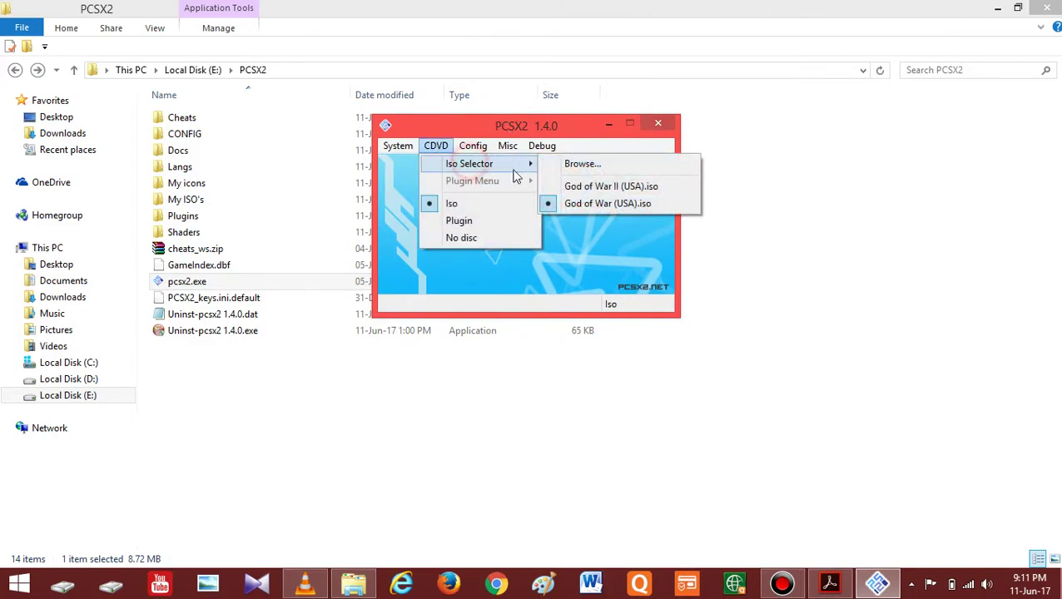
click(615, 190)
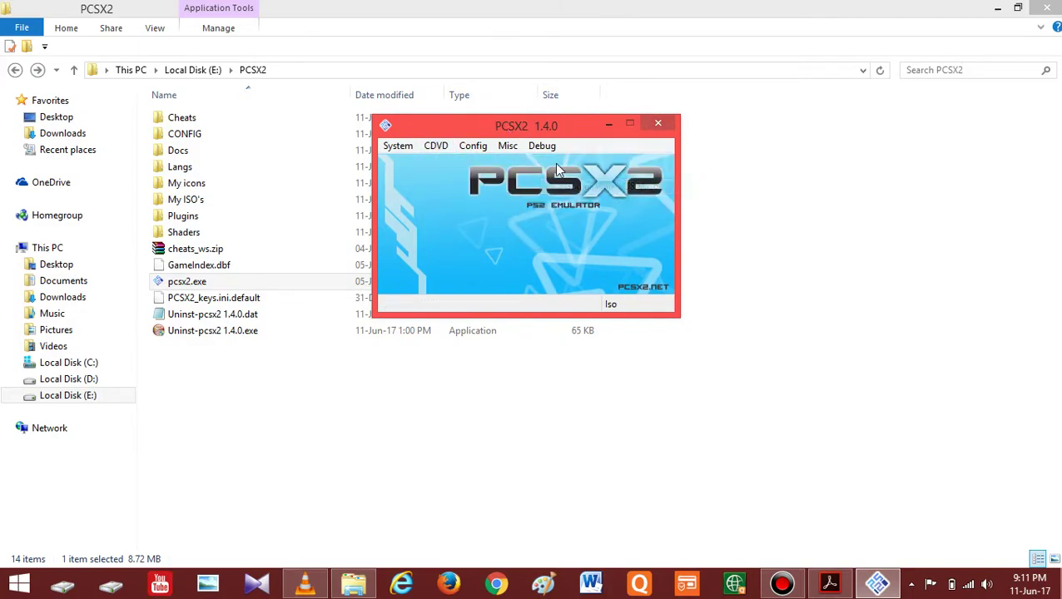
Insert God of war 2.1.ps2 into Port-1 and 2.2.ps2 into Port-2, then OK
click(478, 146)
click(502, 182)
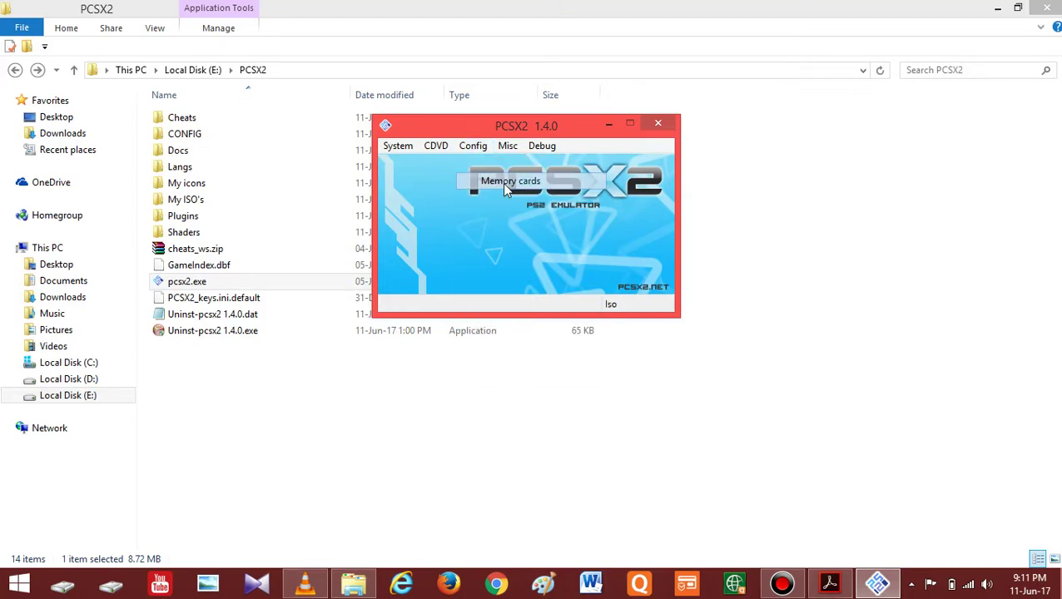
click(492, 223)
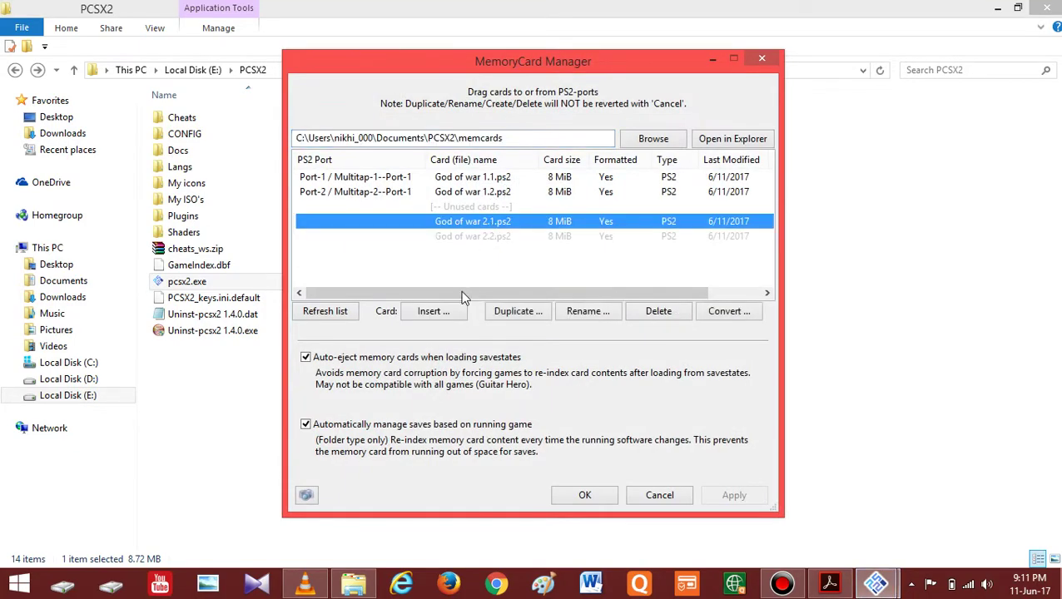
click(449, 313)
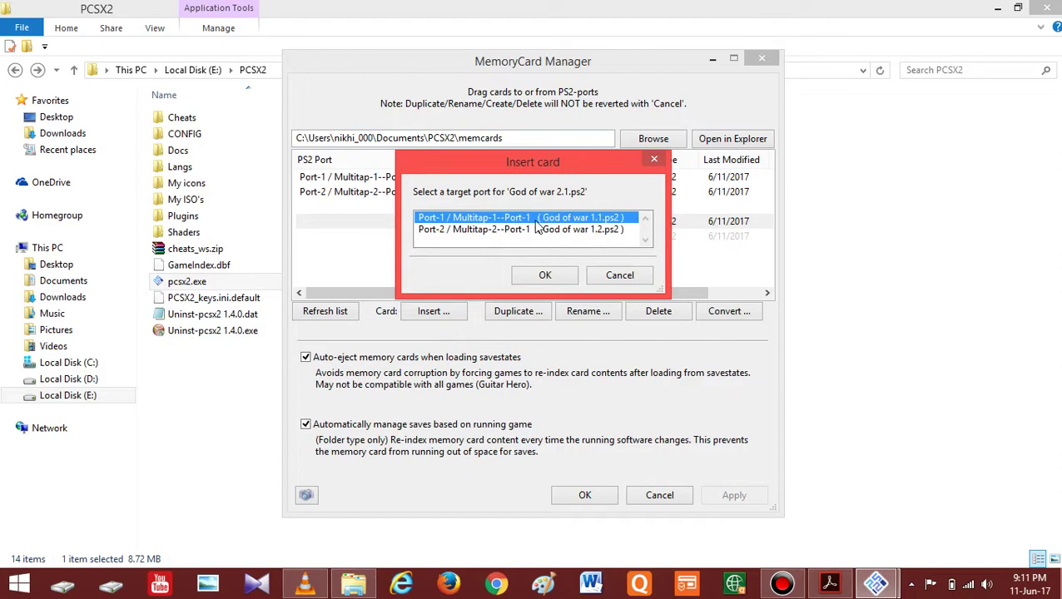
click(544, 277)
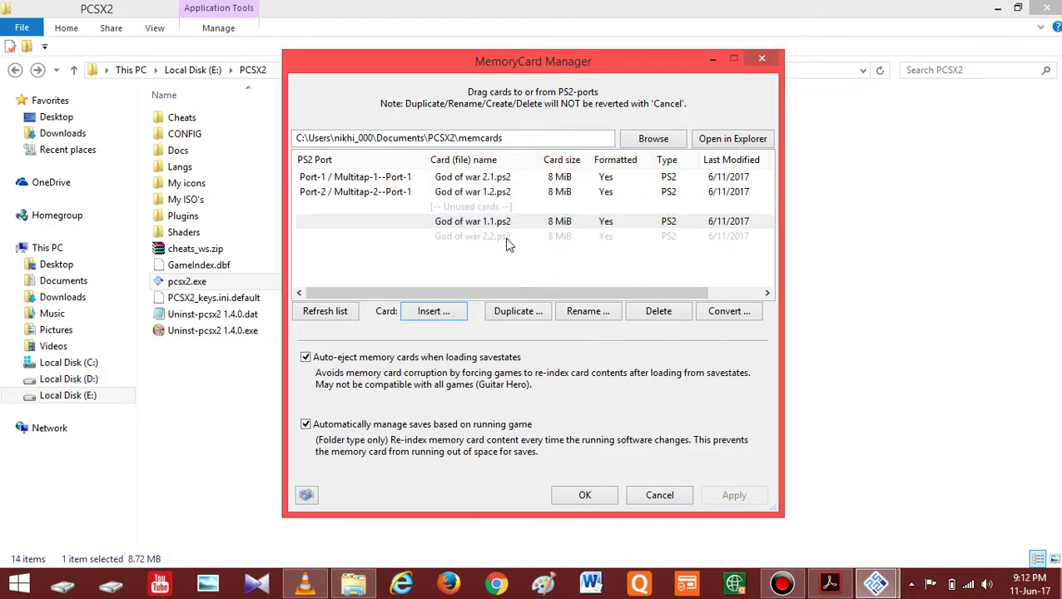
click(505, 238)
click(437, 313)
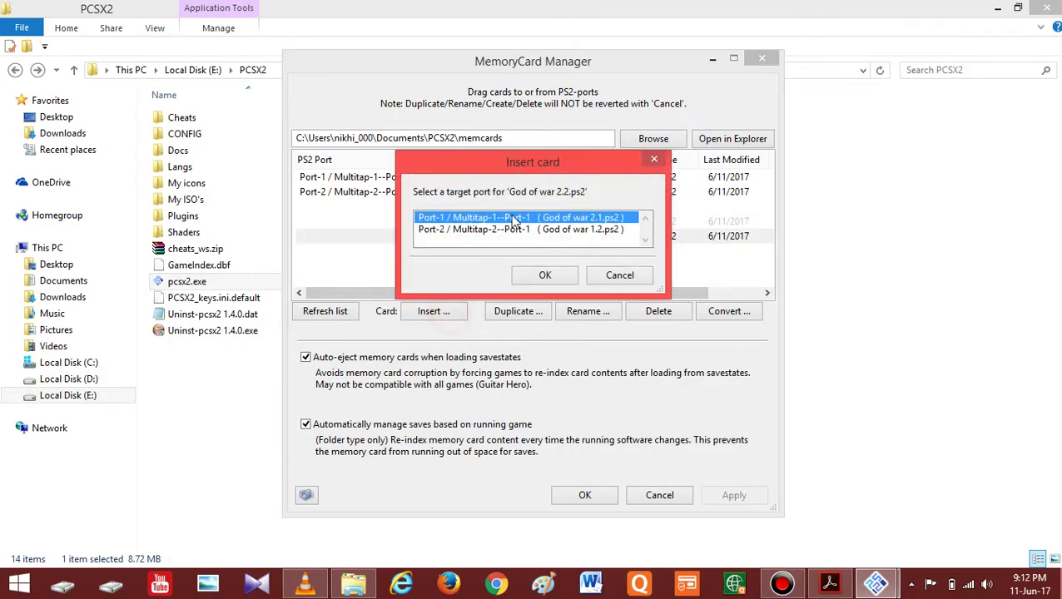
click(514, 231)
click(544, 276)
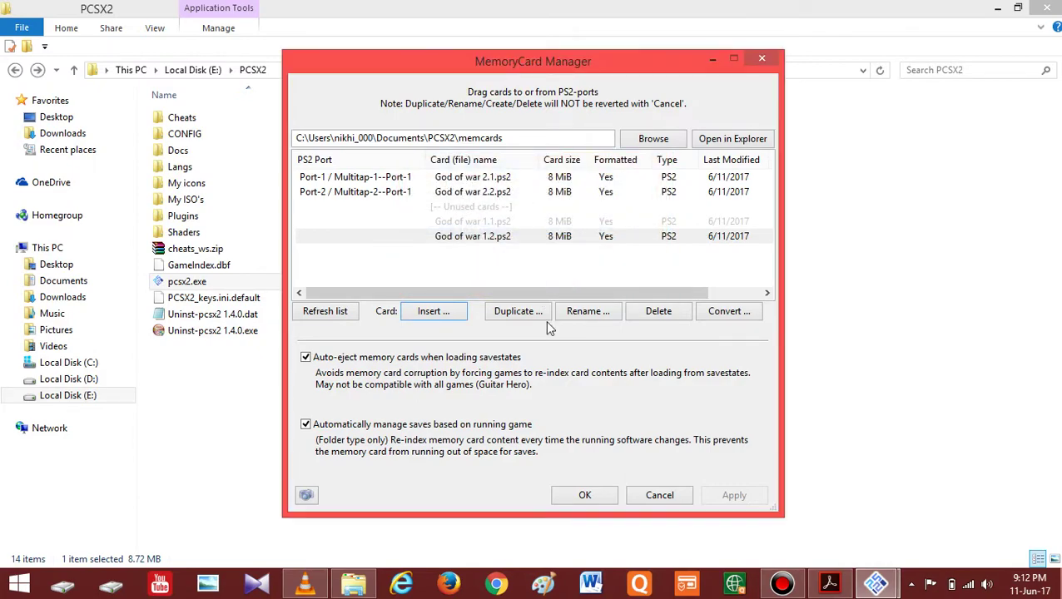
click(594, 498)
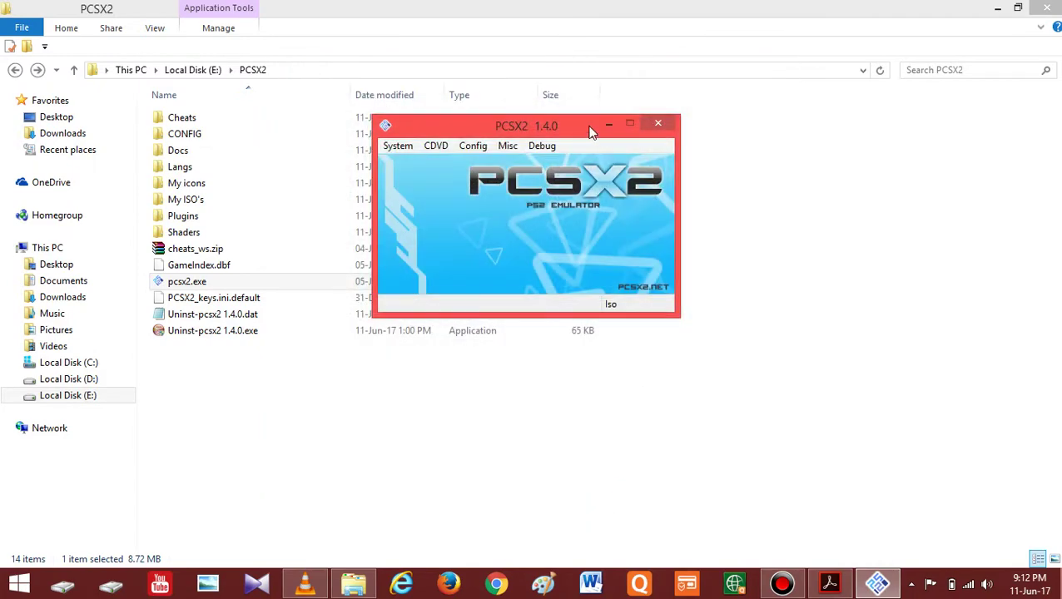
Review the Pad 1 bindings in the LilyPad controller settings, then quit PCSX2
click(479, 147)
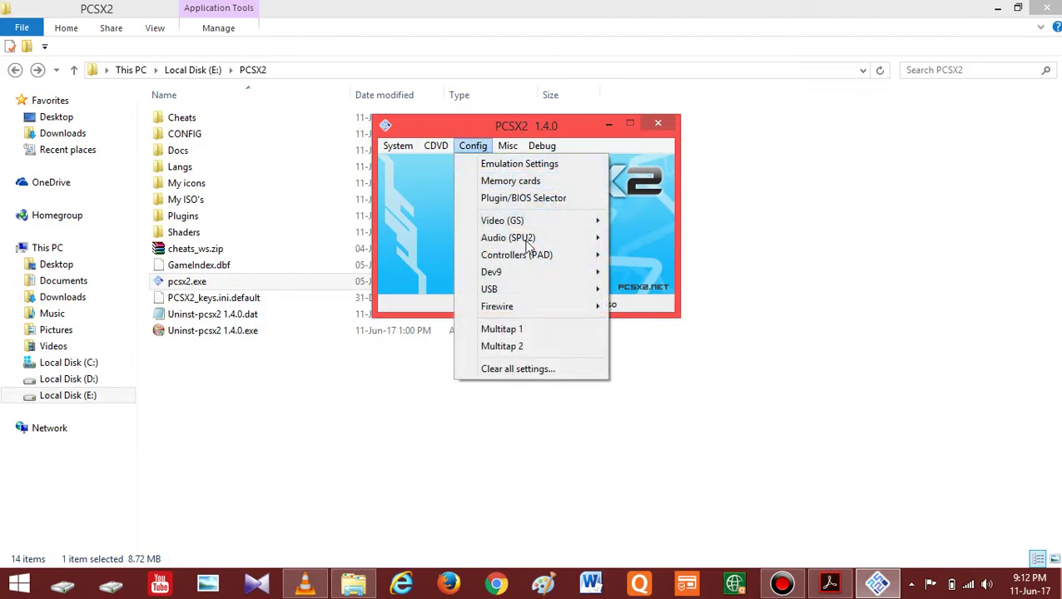
mouse_move(524, 252)
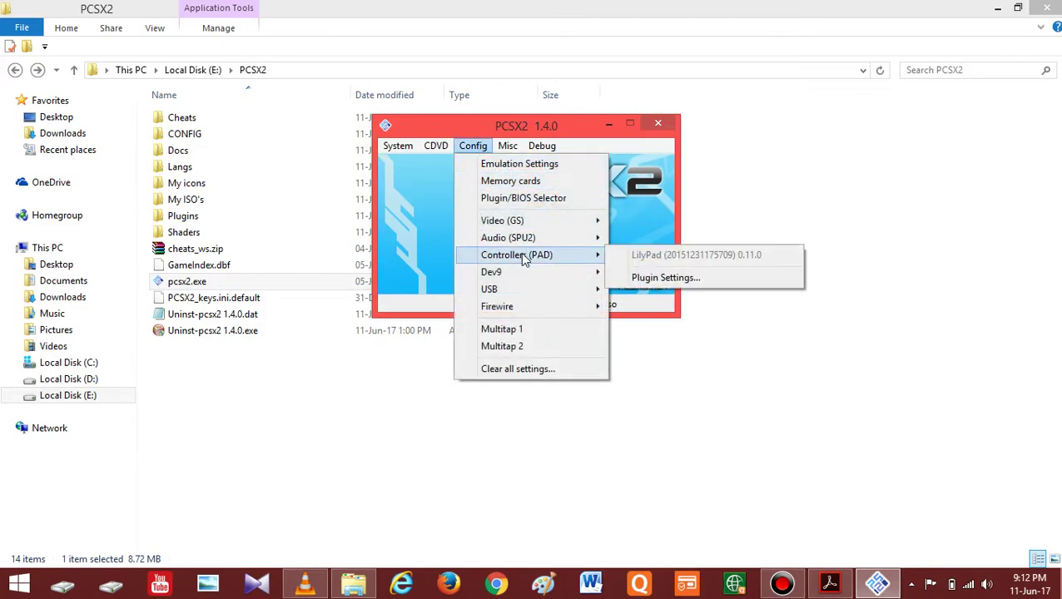
click(699, 277)
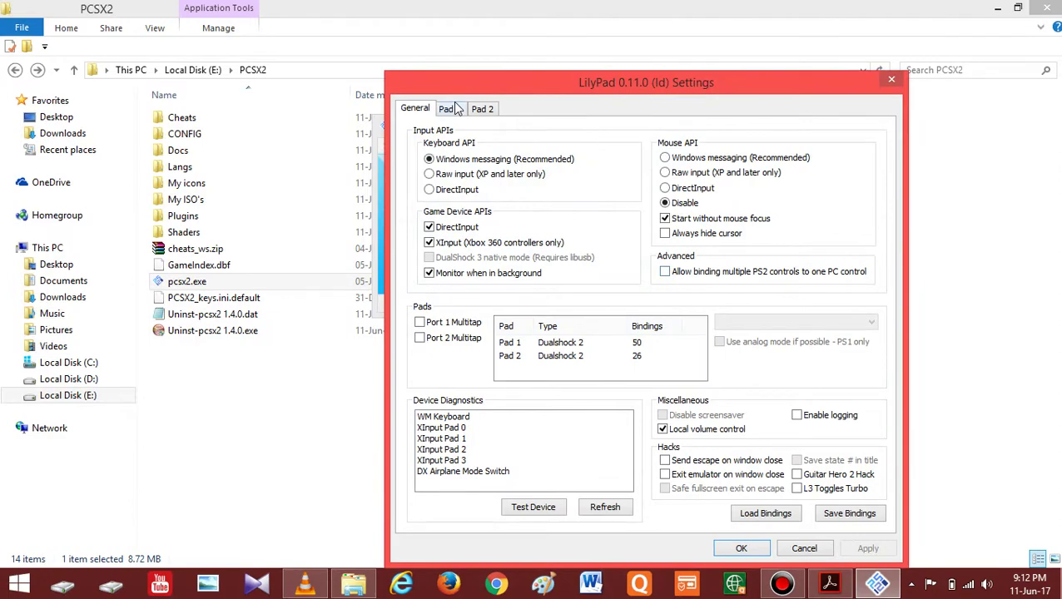
click(453, 109)
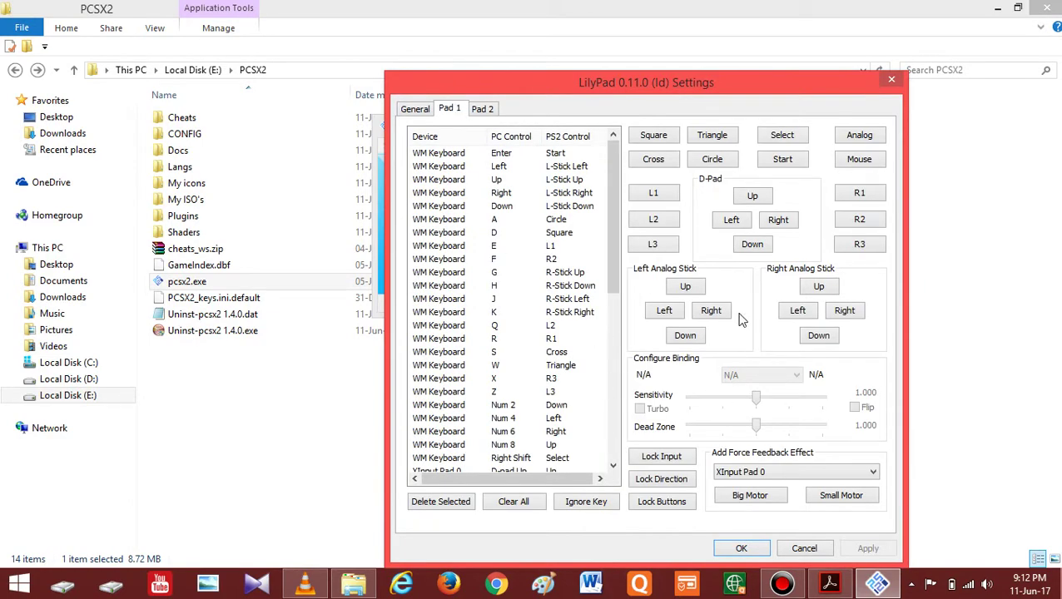
click(893, 81)
click(657, 121)
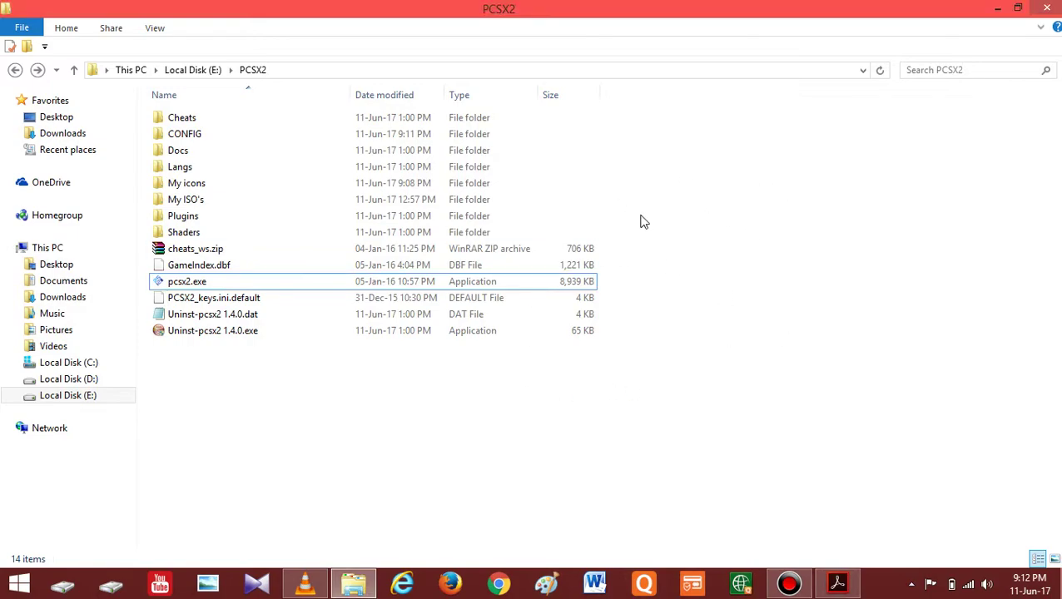
Copy all eight .ini files from Documents\PCSX2\inis_1.4.0
click(76, 282)
double_click(198, 177)
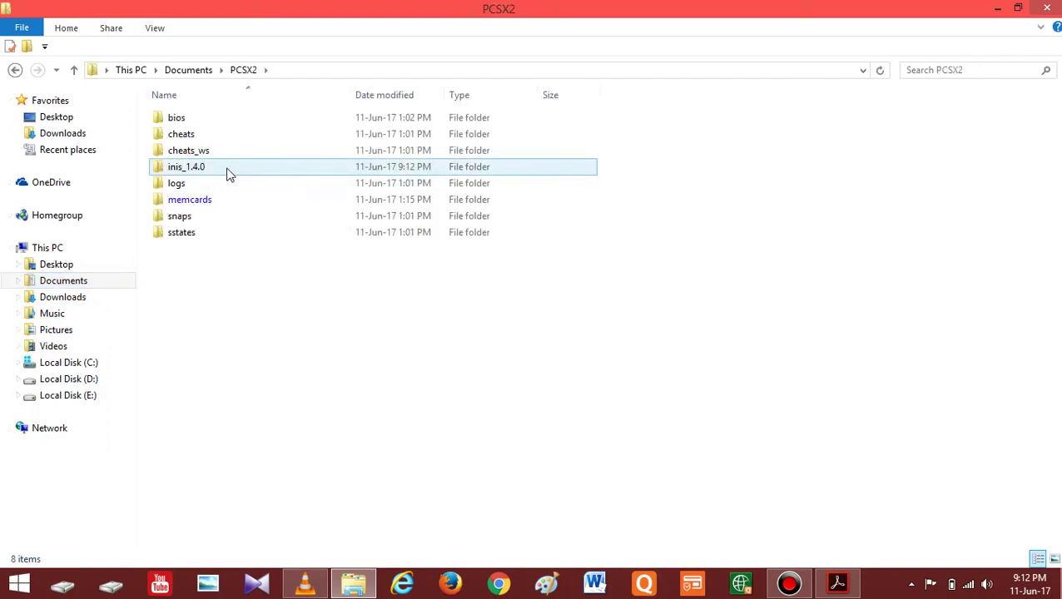
double_click(235, 175)
drag(364, 276, 460, 114)
right_click(415, 160)
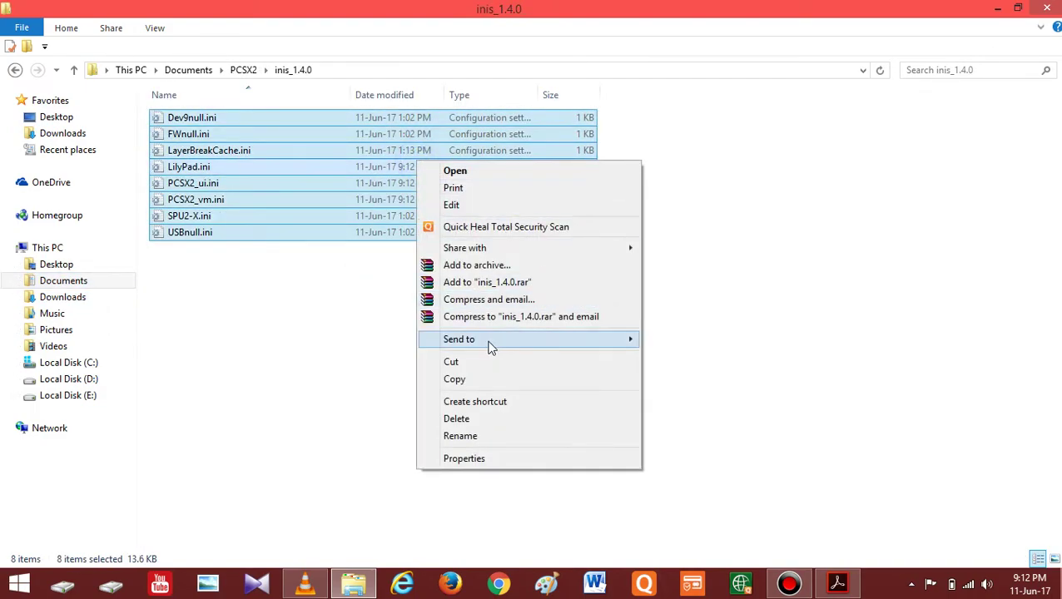
click(503, 385)
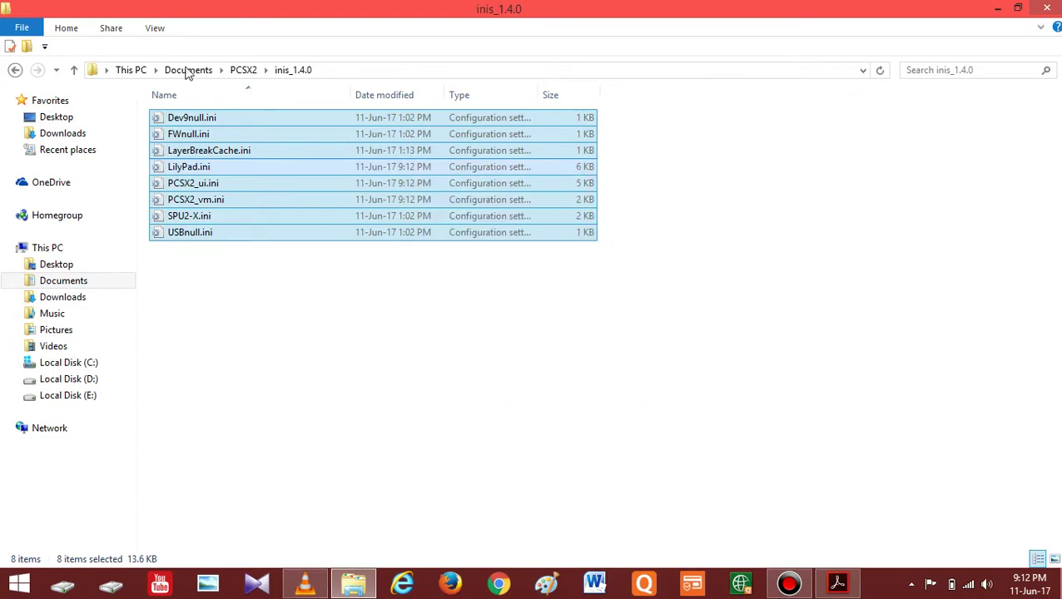
Navigate back to the E:\PCSX2 folder
click(14, 71)
click(14, 70)
click(14, 70)
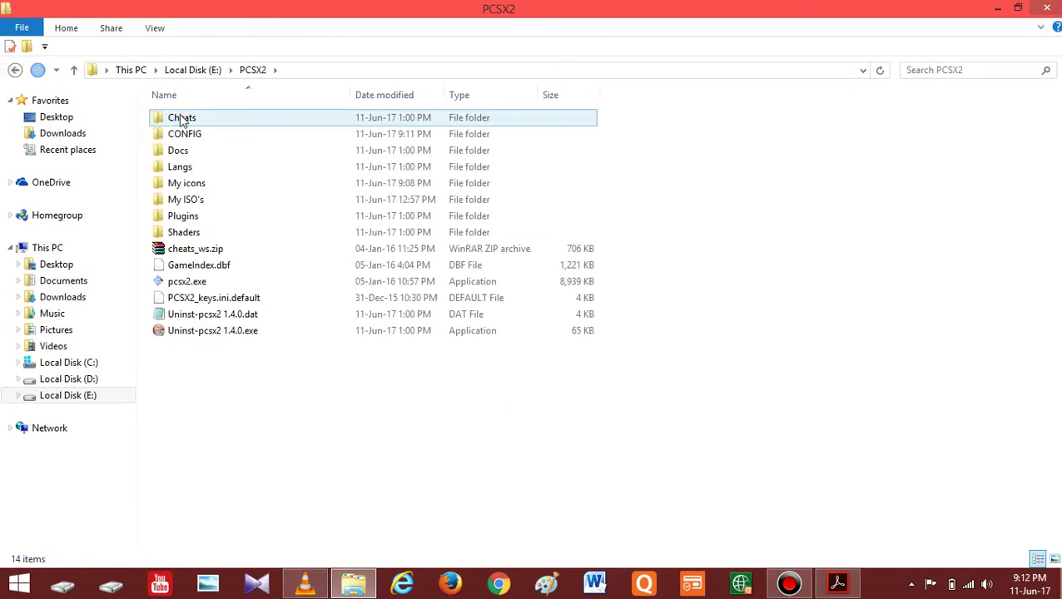
Create a new folder named 'GOW2-inis' inside E:\PCSX2\CONFIG
double_click(198, 139)
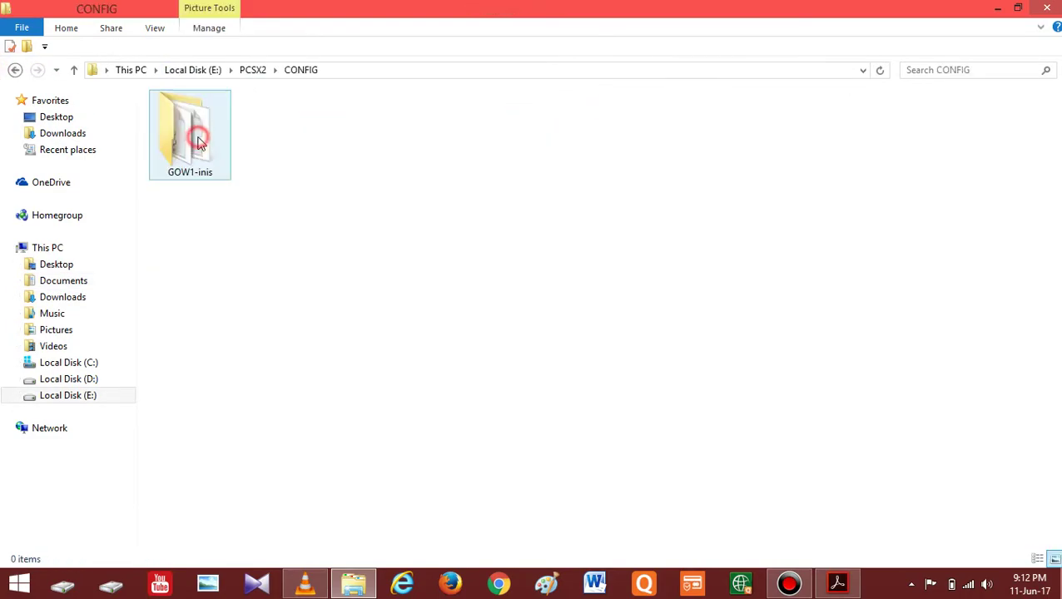
click(28, 45)
text(G)
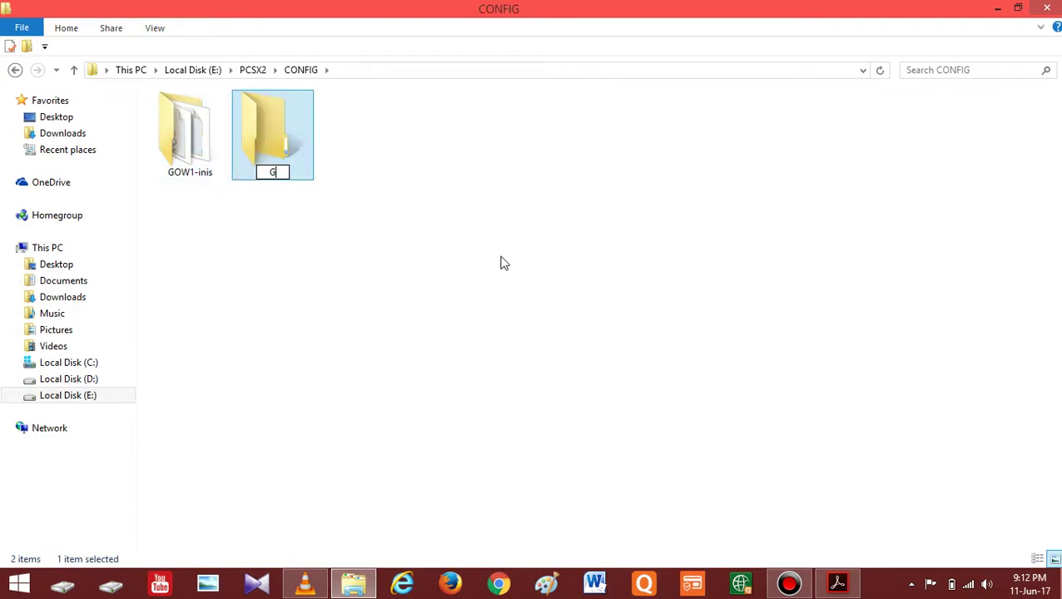
text(OW2-inis)
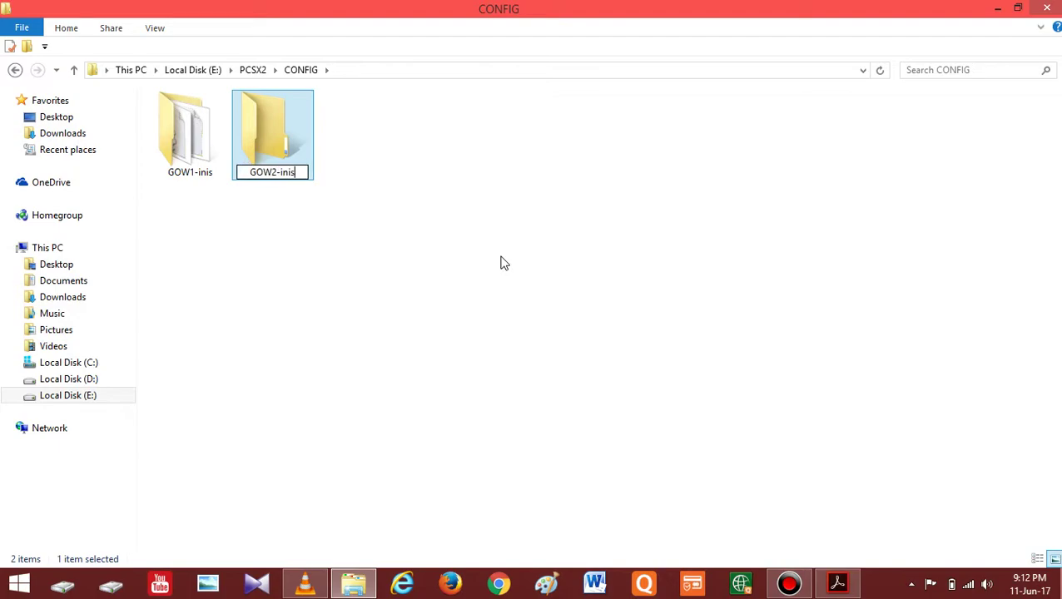
key(Return)
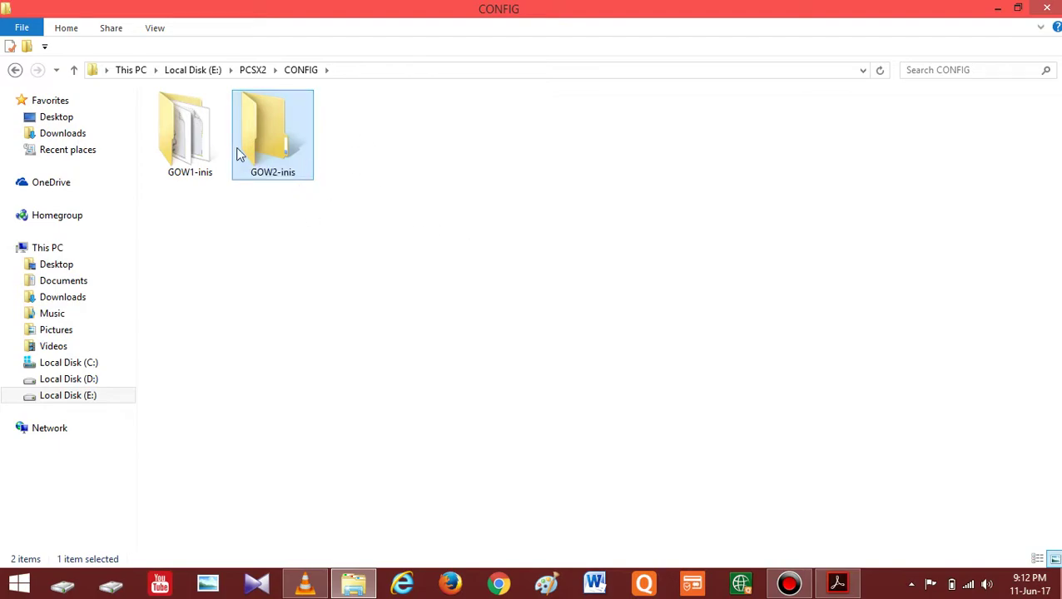
Paste the eight copied .ini files into GOW2-inis and return to CONFIG
double_click(281, 158)
right_click(281, 160)
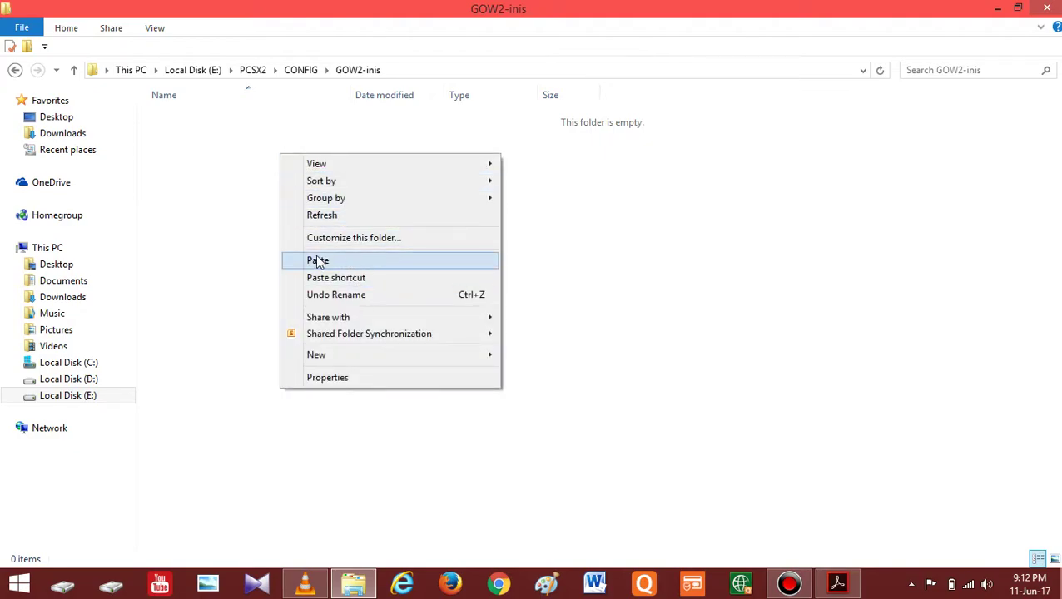
click(407, 261)
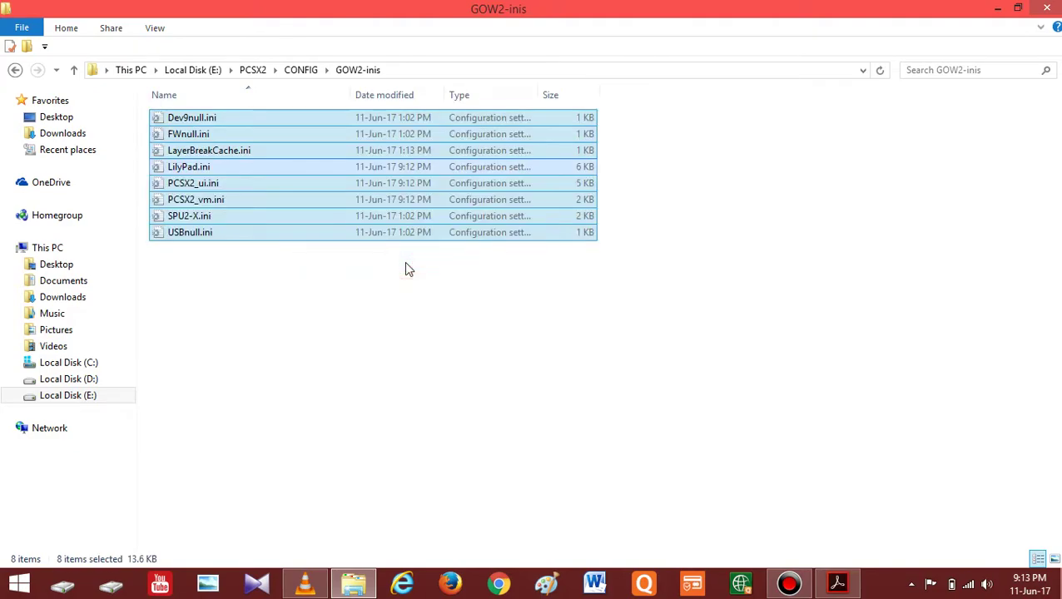
click(403, 261)
click(14, 70)
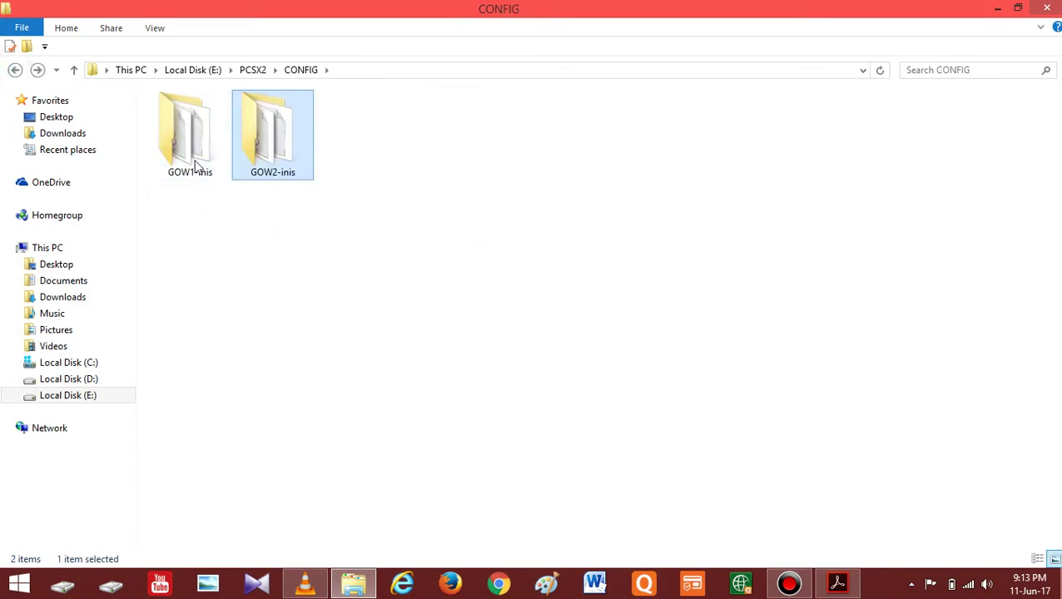
click(562, 287)
Search Chrome for 'god of war' game icons and browse the results
key(super+d)
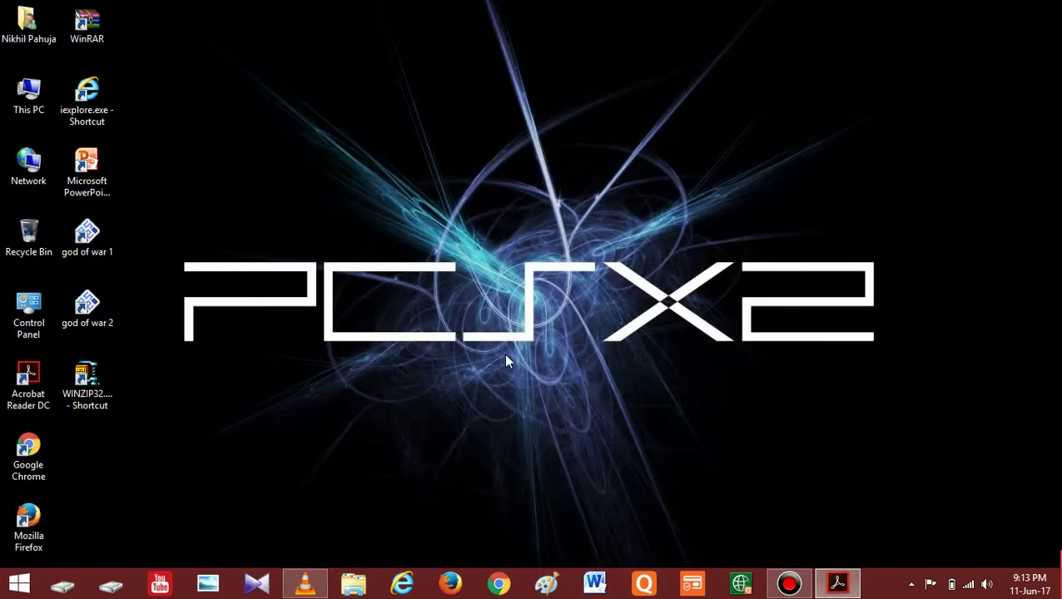
click(502, 587)
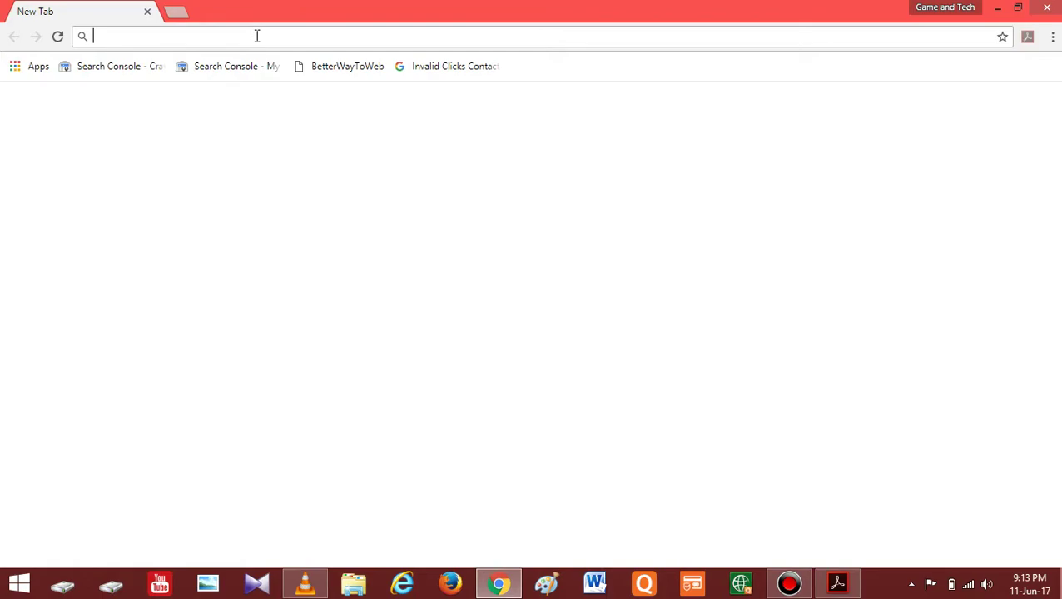
text(god of war)
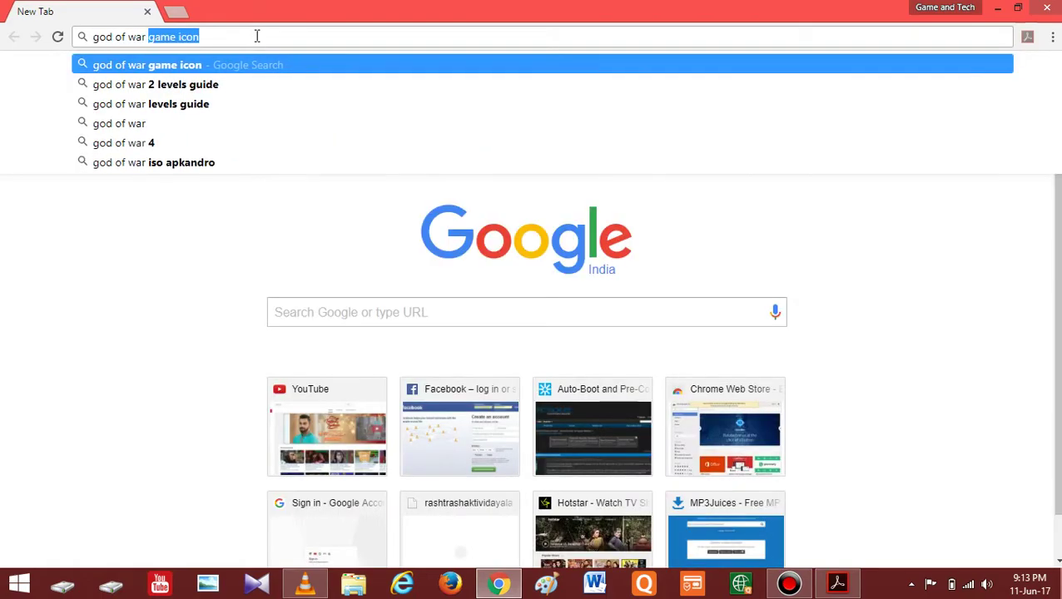
key(Return)
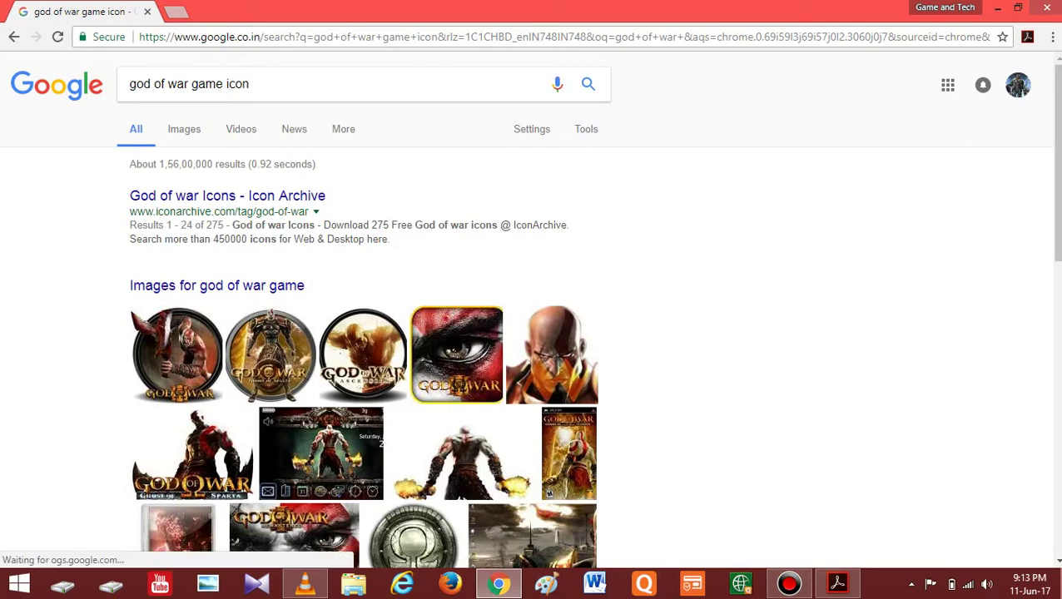
scroll(532, 332, down, 1)
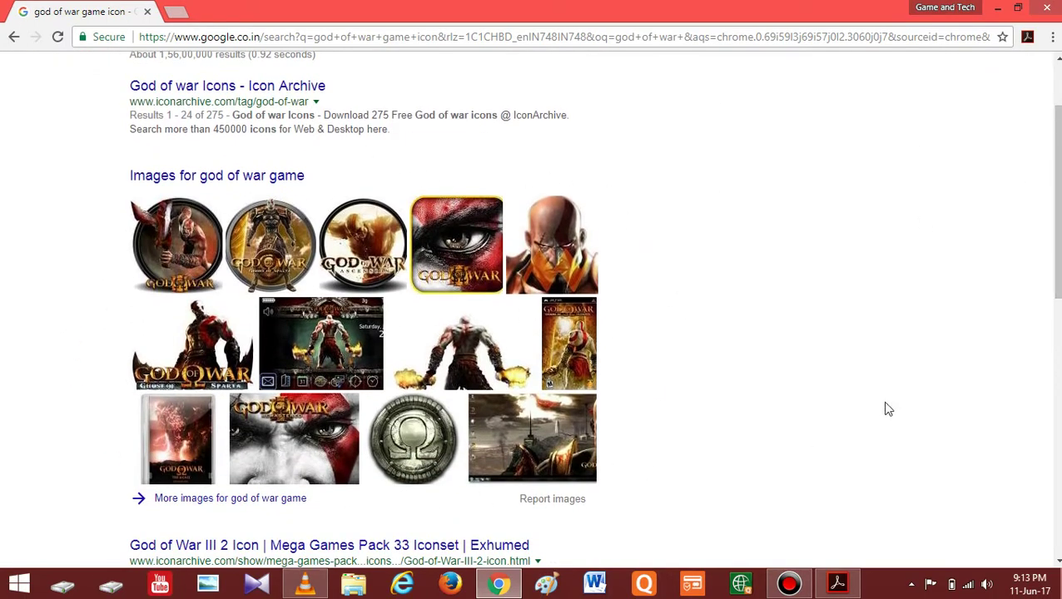
click(838, 585)
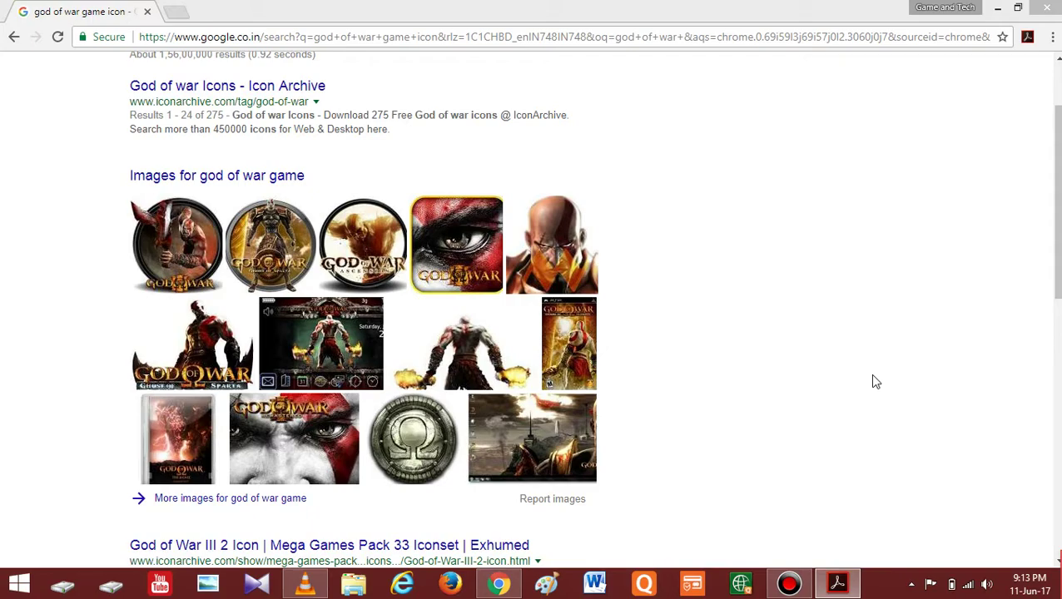
Open Downloads from This PC and select god of war 1.ico and god of war 2.ico
key(super+d)
double_click(28, 96)
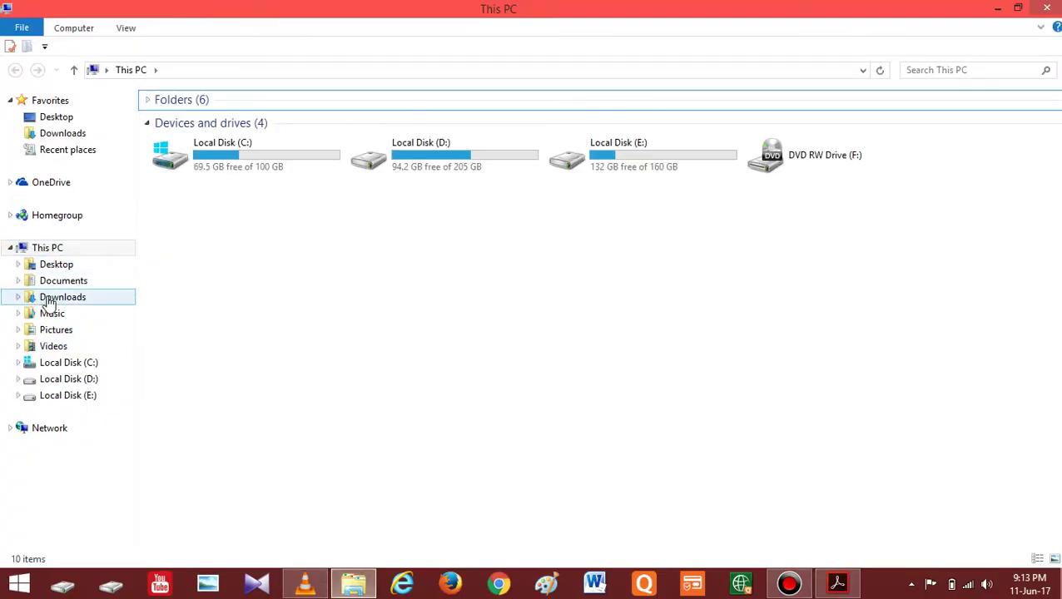
click(47, 299)
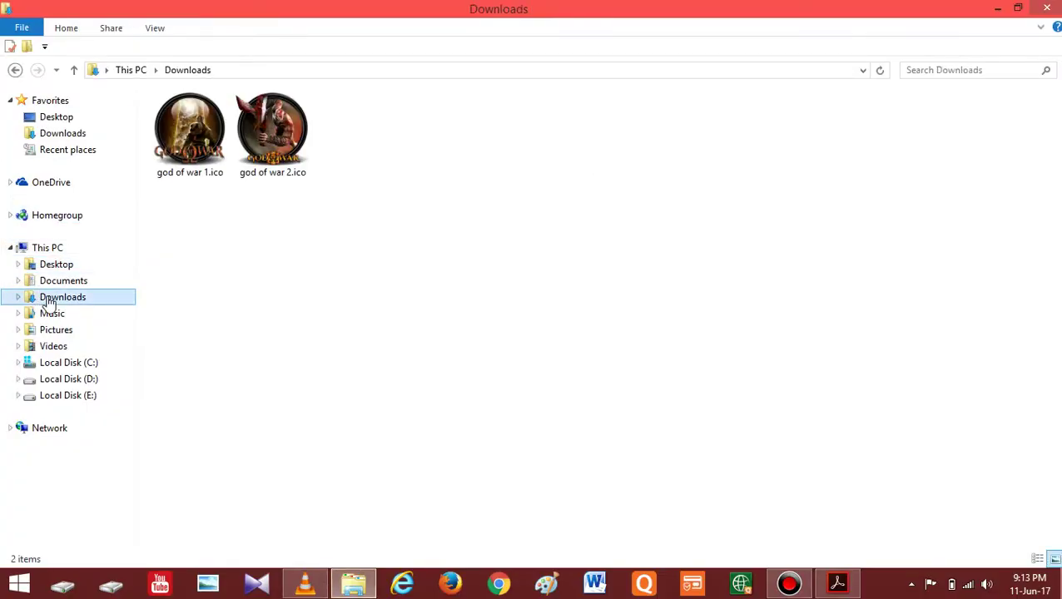
click(271, 240)
key(ctrl+a)
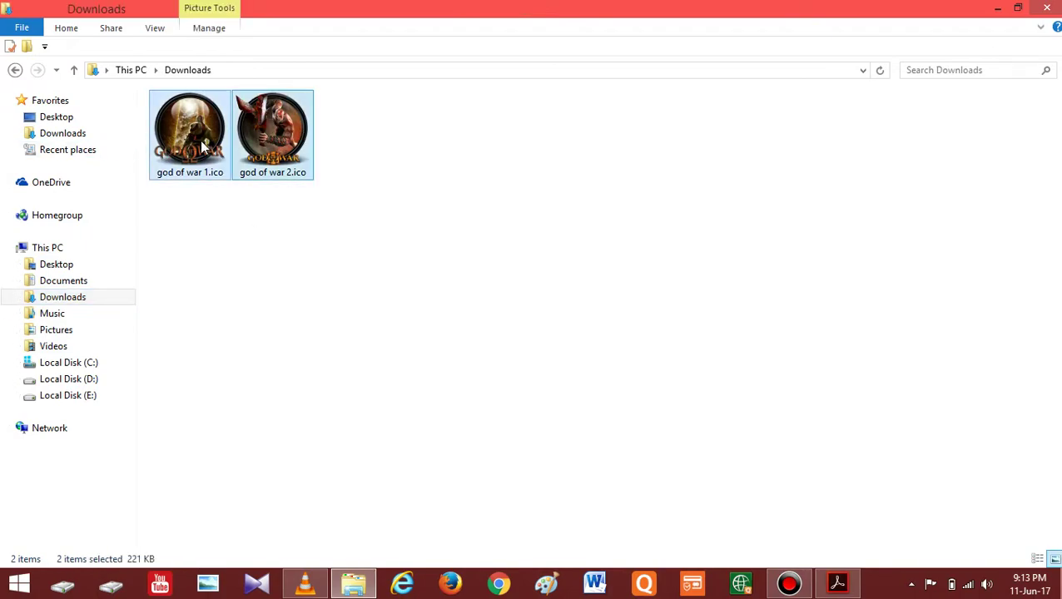